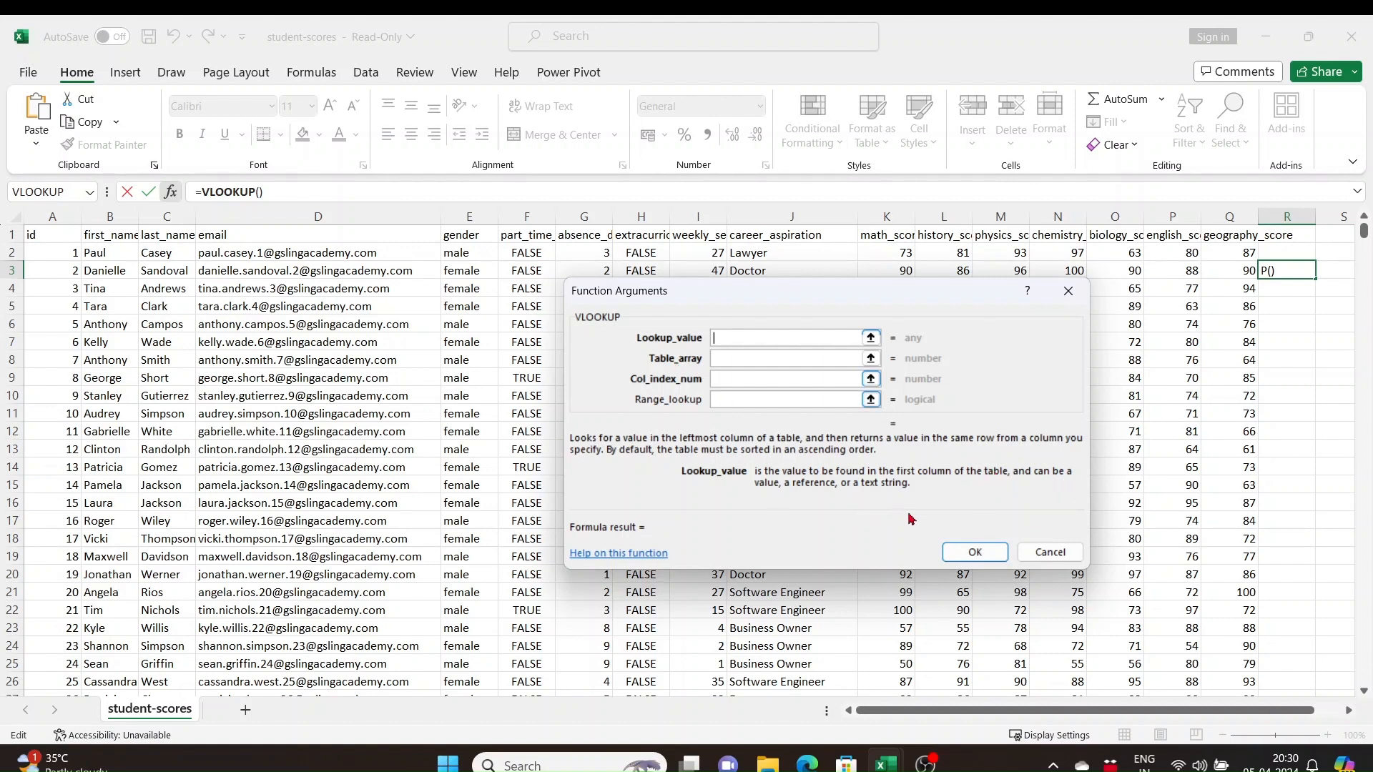
Read the descriptions of VLOOKUP's Table_array, Col_index_num and Range_lookup arguments, leaving the function unentered
click(813, 359)
click(807, 381)
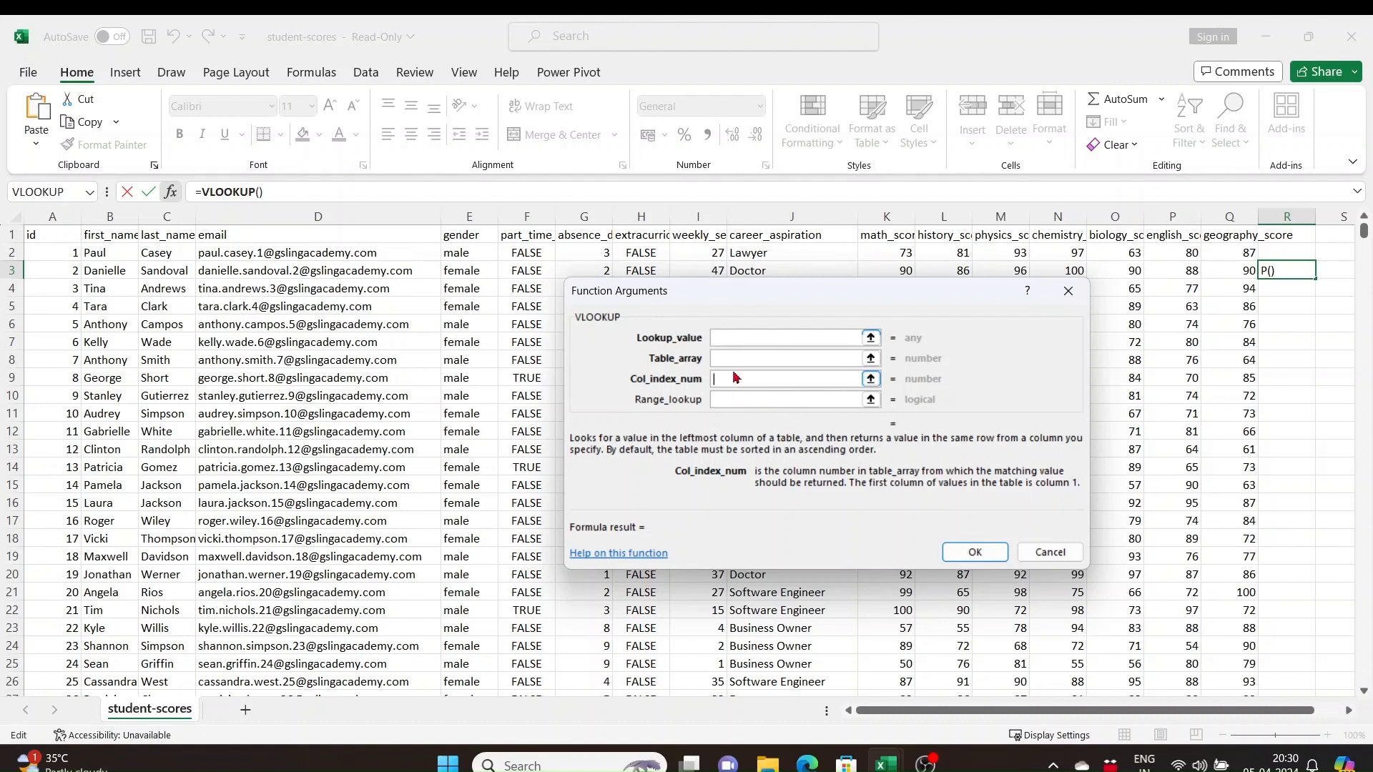
click(737, 399)
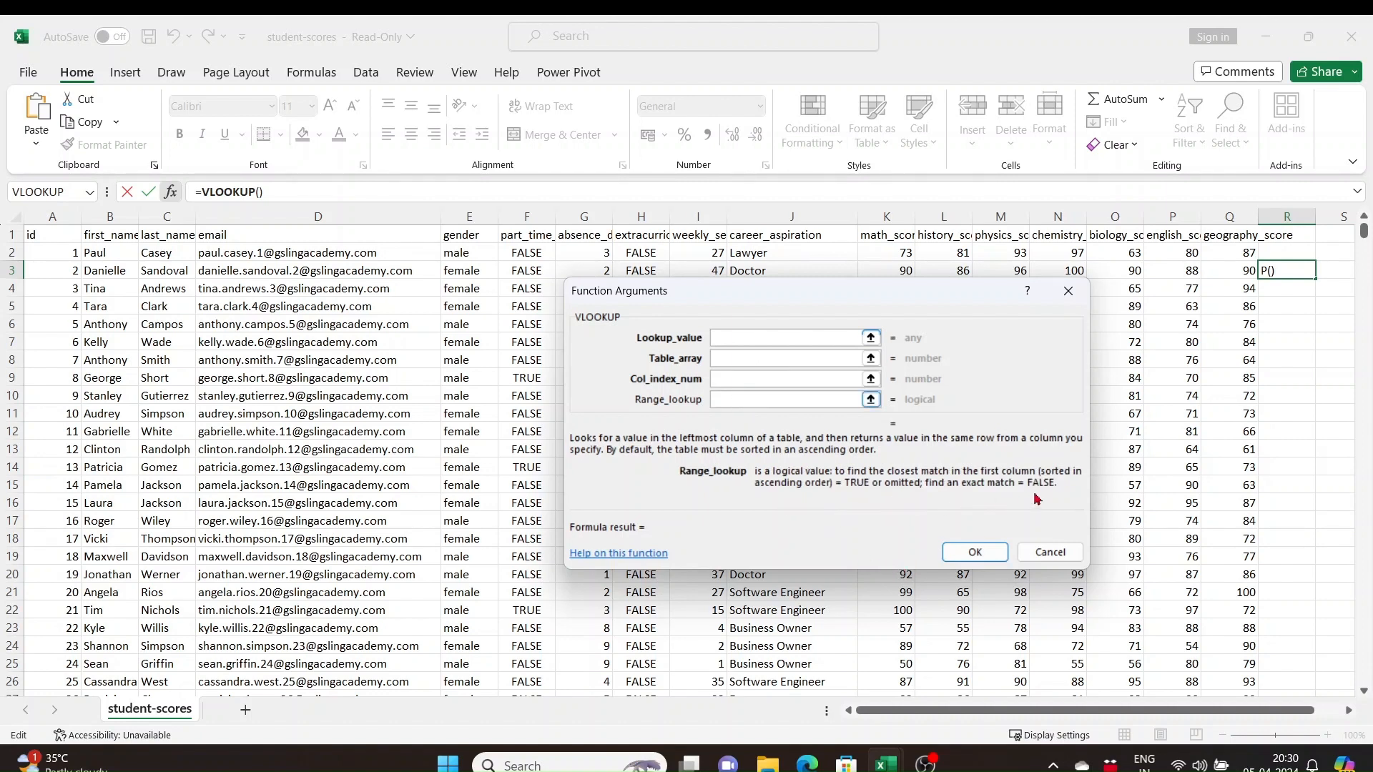
key(Escape)
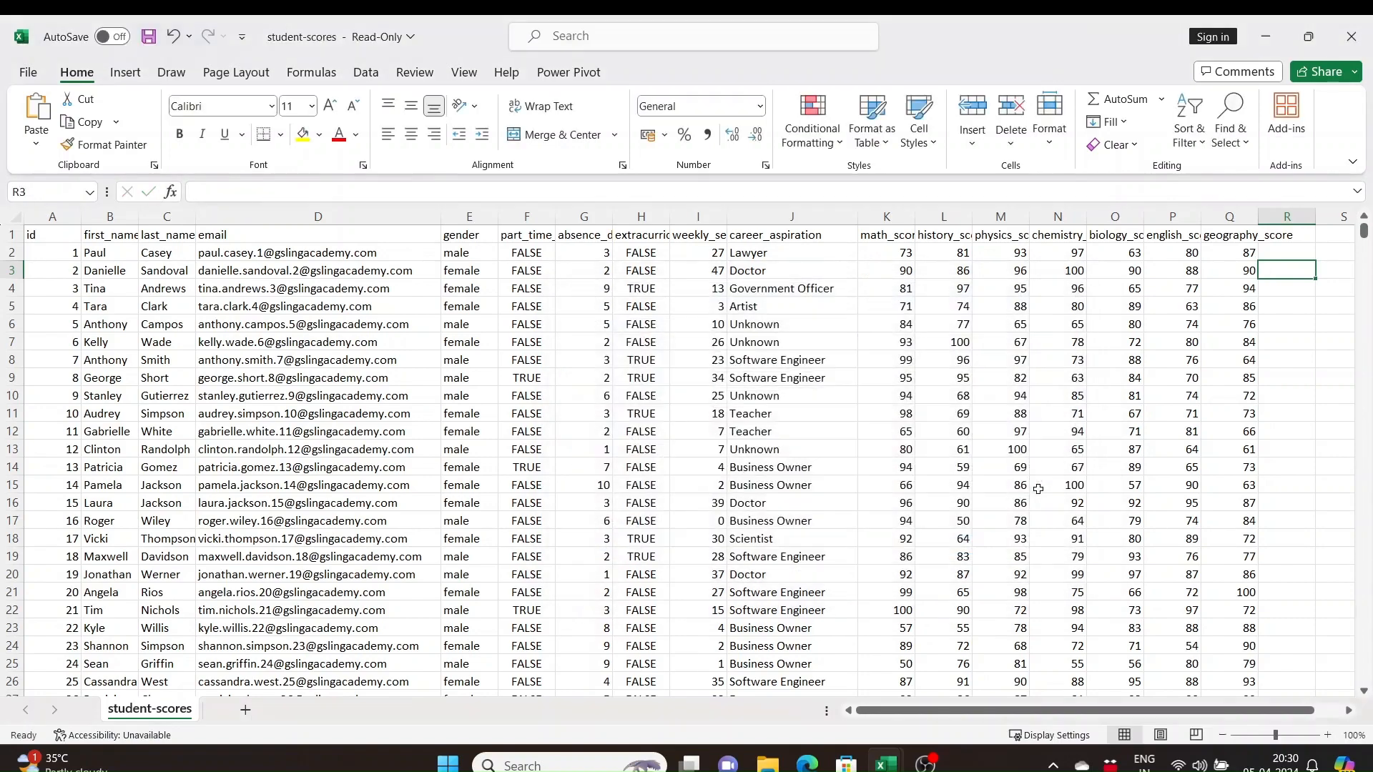
Switch to the Book1 workbook and look over its Email column and the empty column beside it
mouse_move(885, 764)
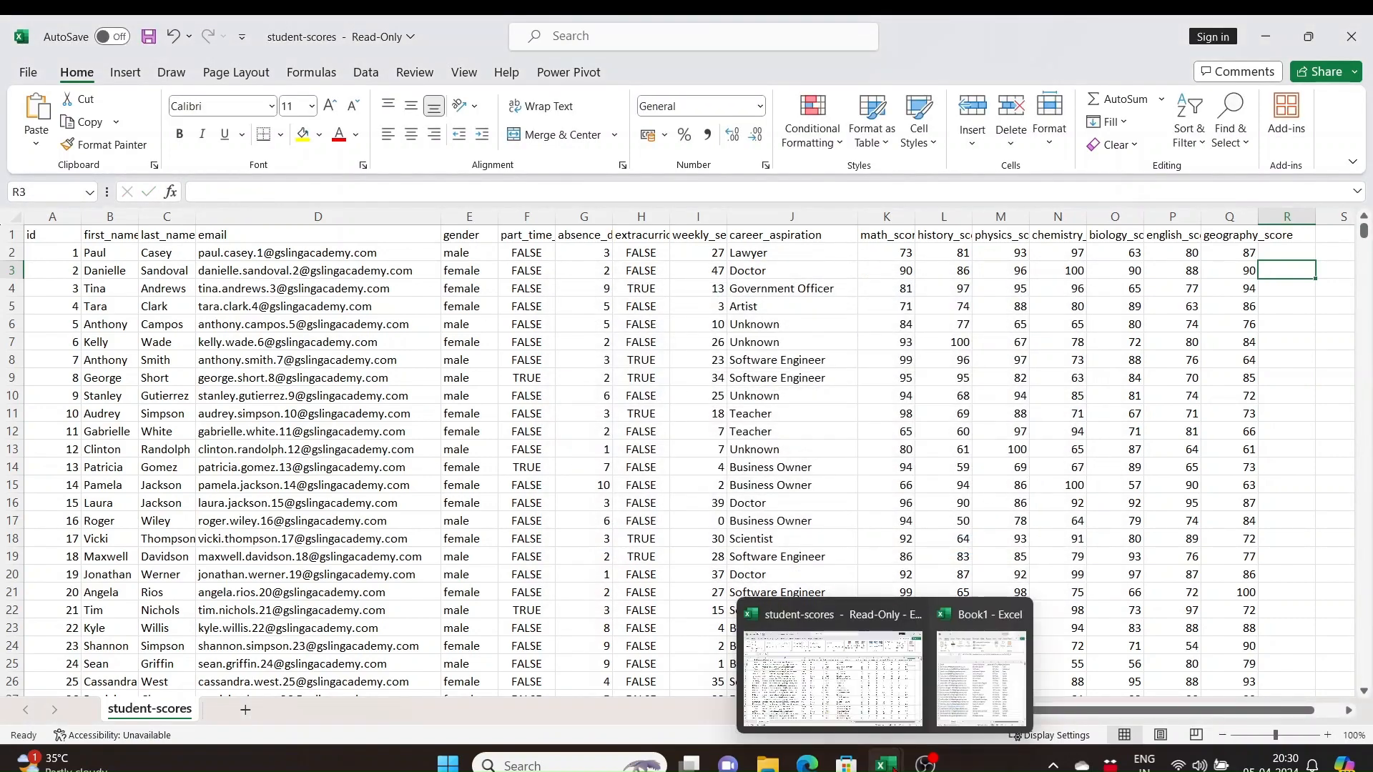
click(966, 661)
click(808, 255)
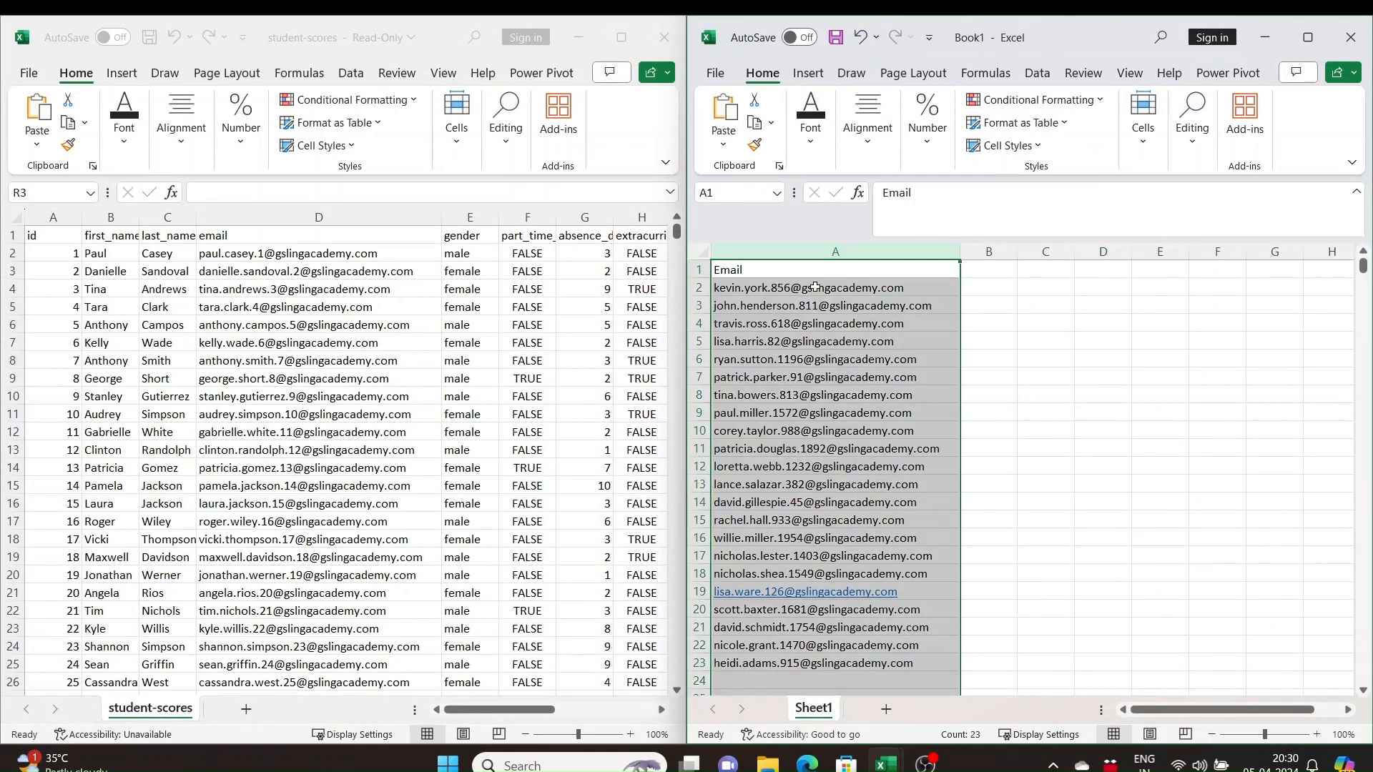
scroll(856, 469, down, 3)
scroll(856, 469, up, 3)
click(989, 324)
click(998, 271)
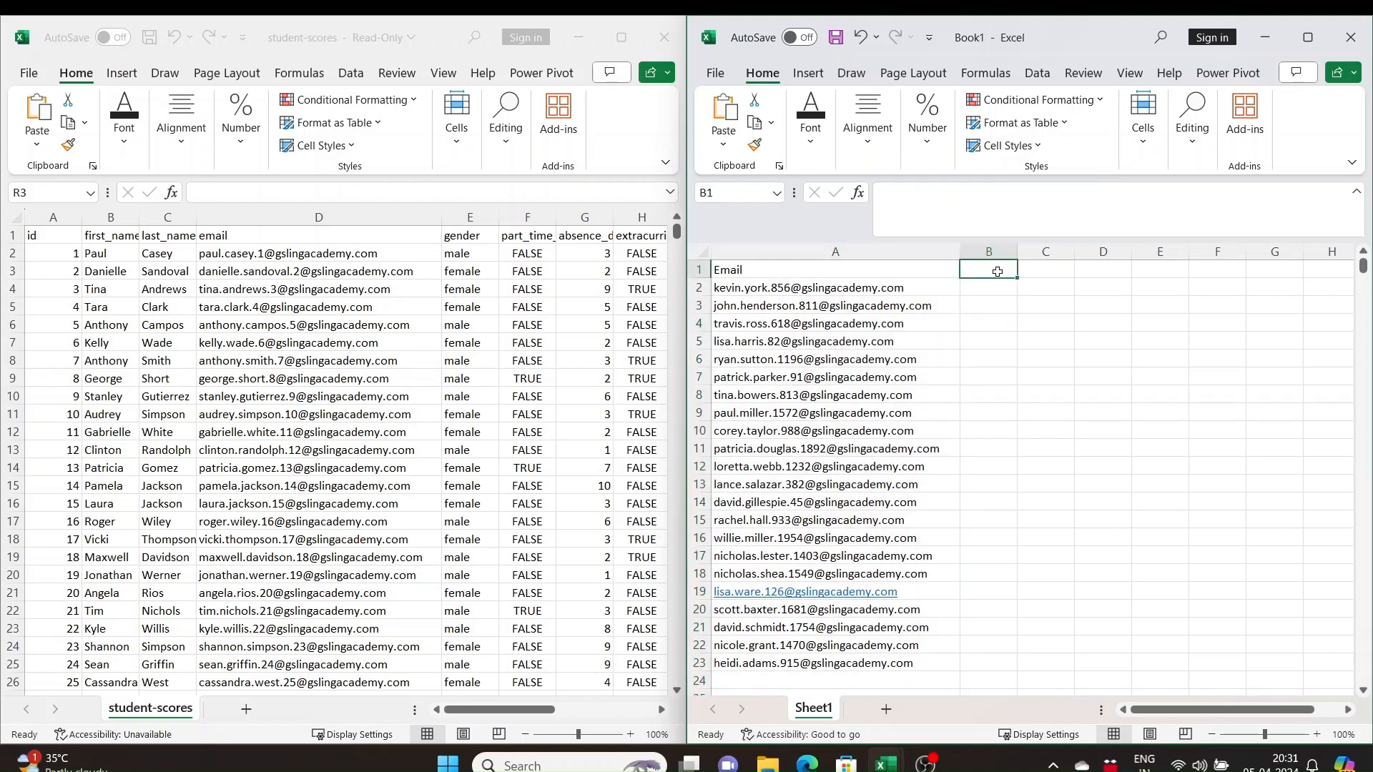
In student-scores, examine the span of columns from email to career_aspiration
drag(510, 707, 549, 717)
click(599, 236)
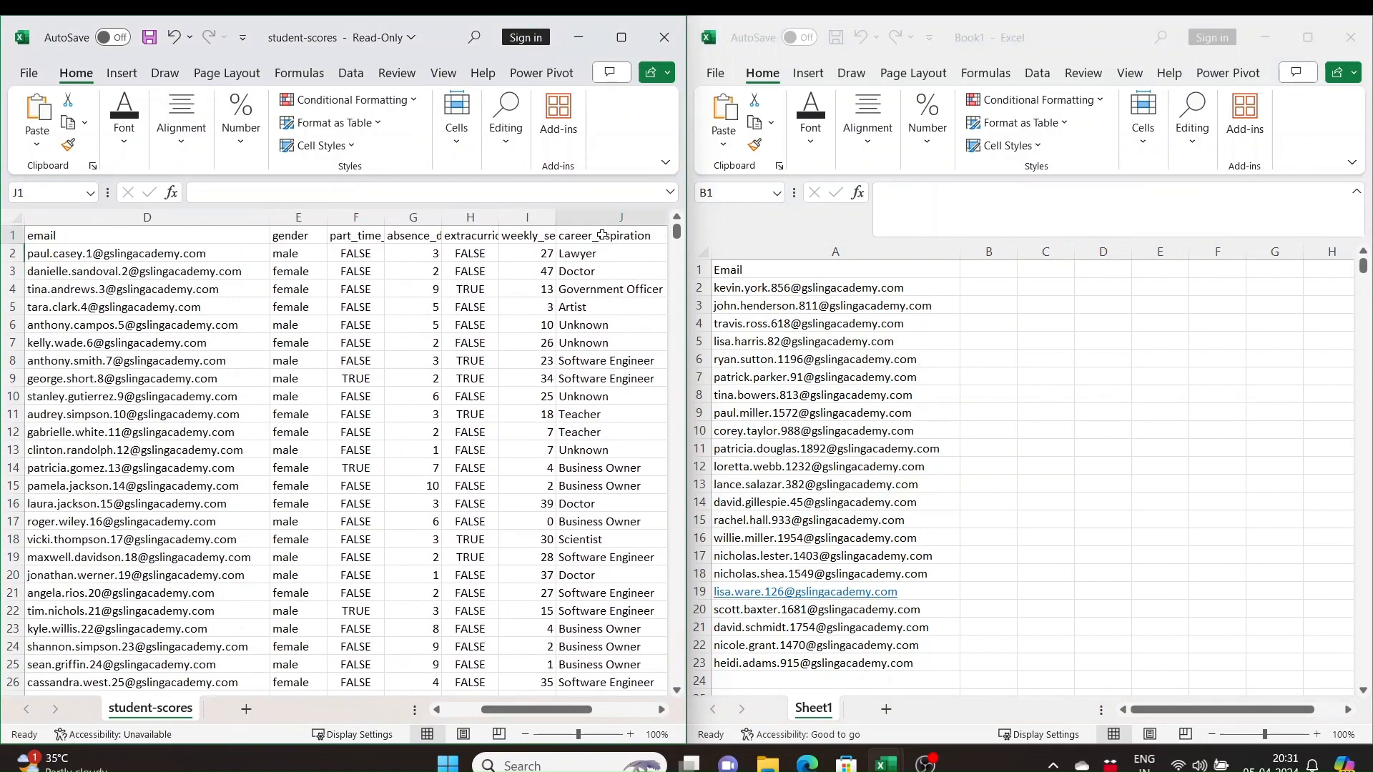
click(129, 233)
drag(136, 217, 565, 219)
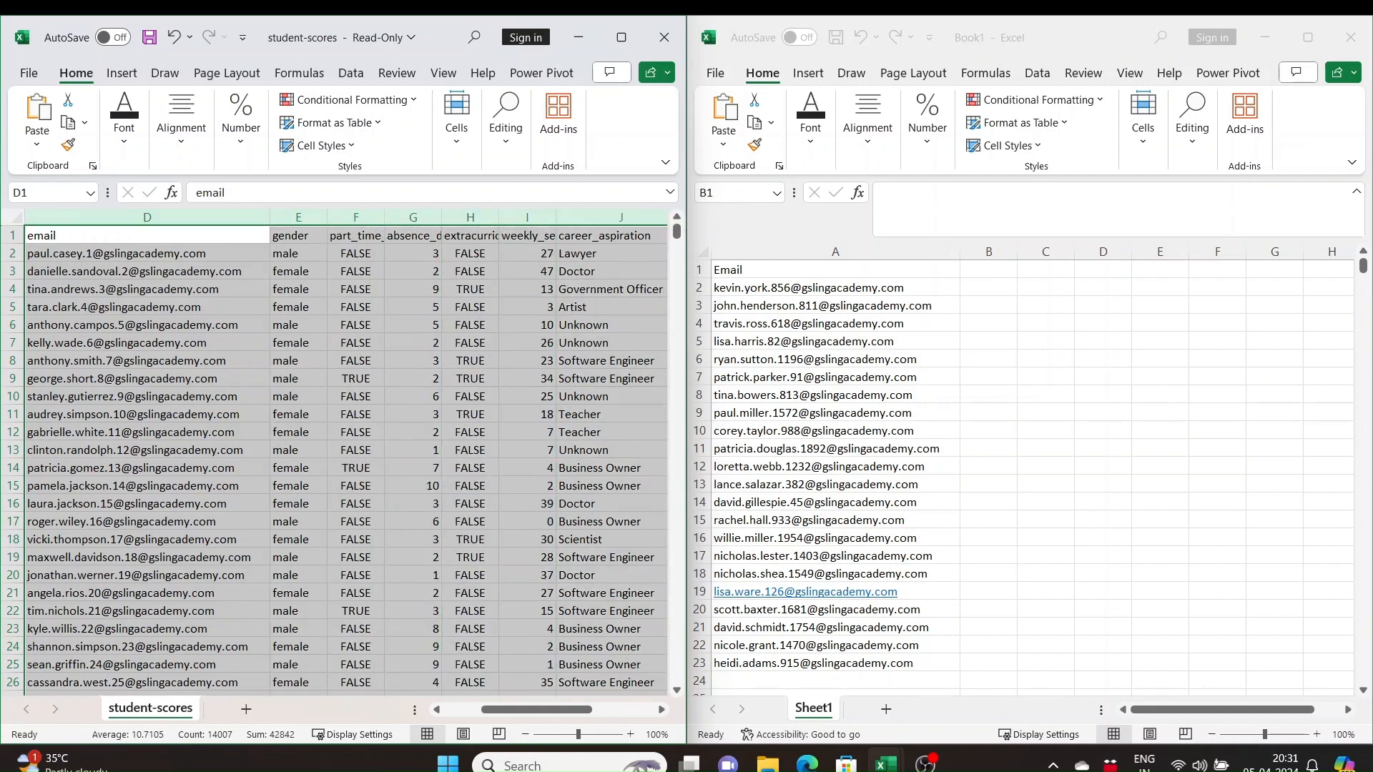
Add the header Career in cell B1 of Book1
click(996, 275)
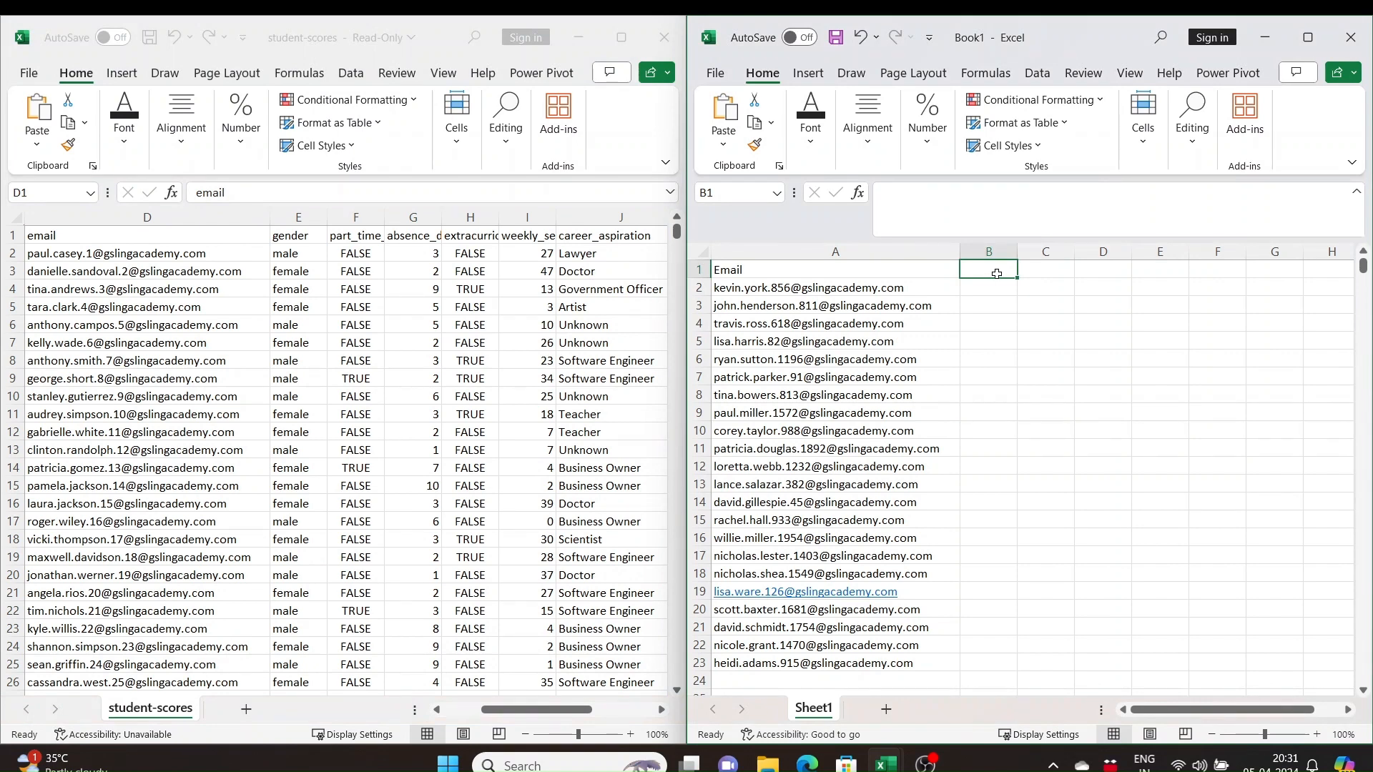
text(Caree)
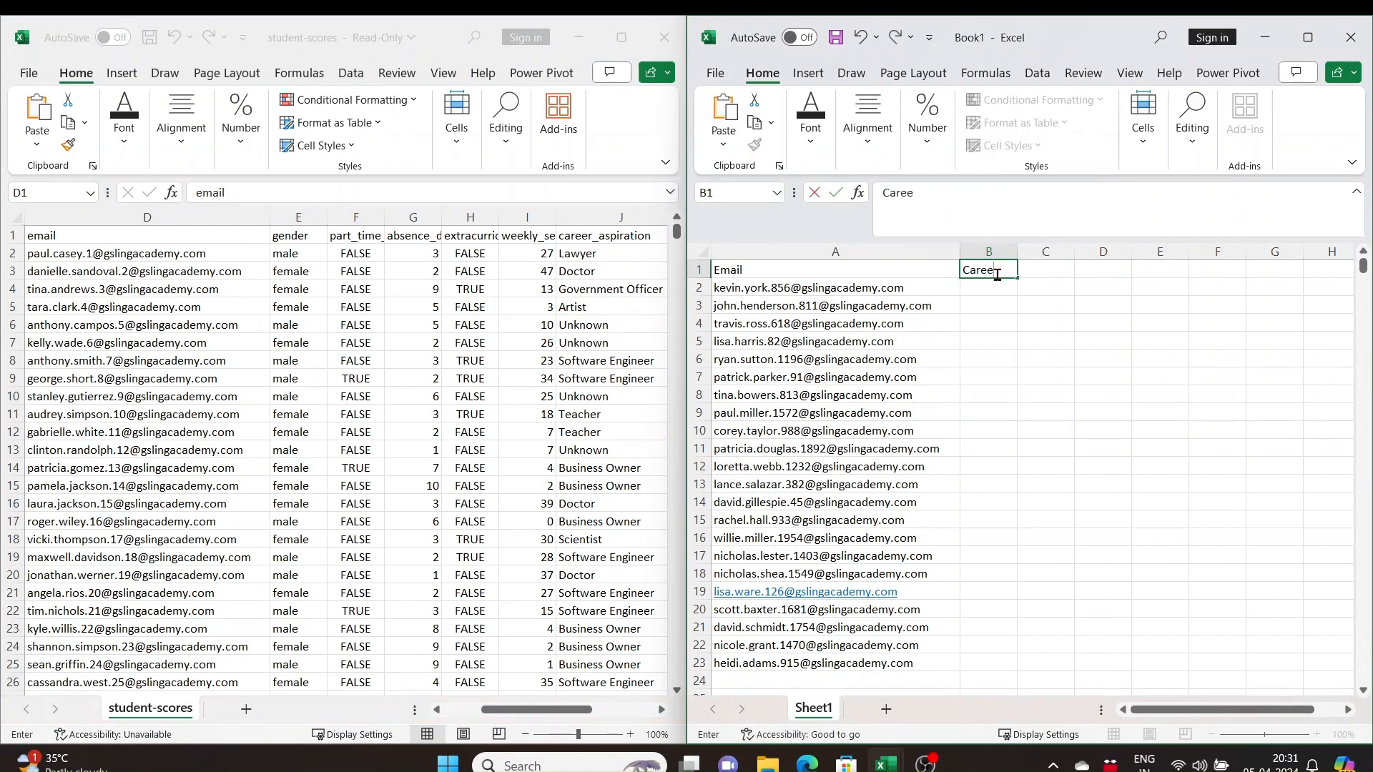
text(r)
key(Return)
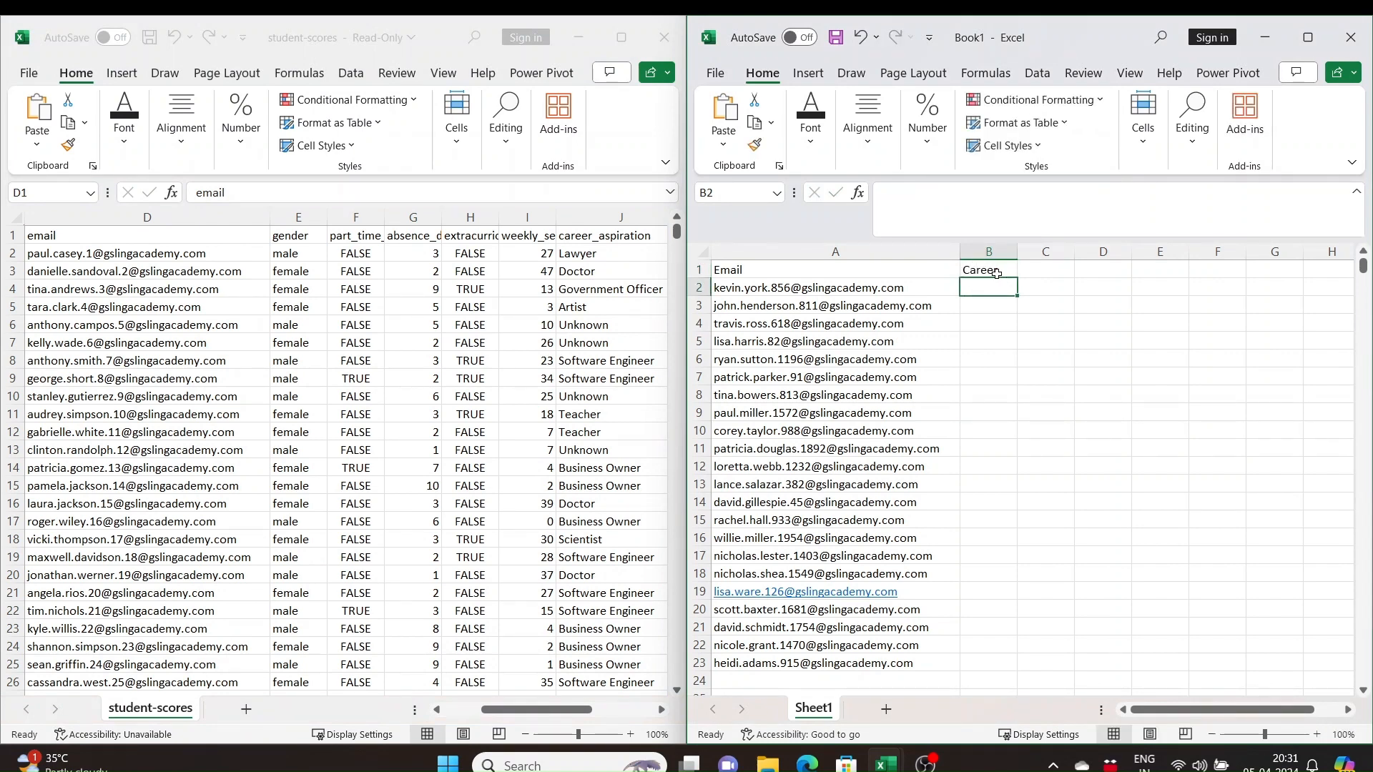
Enter a VLOOKUP in B2 that finds A2 in student-scores columns D:J and returns column 7 with range lookup FALSE
text(=v)
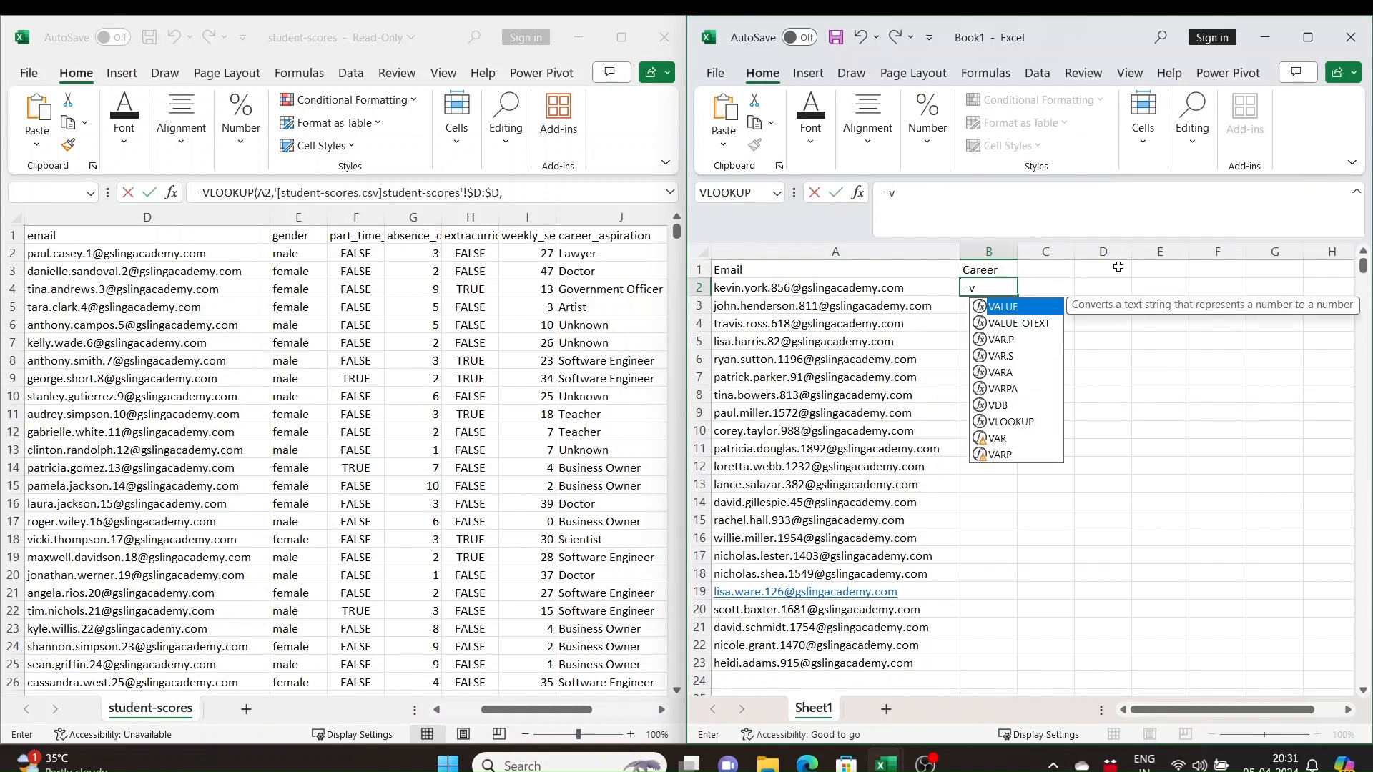
text(lo)
key(Tab)
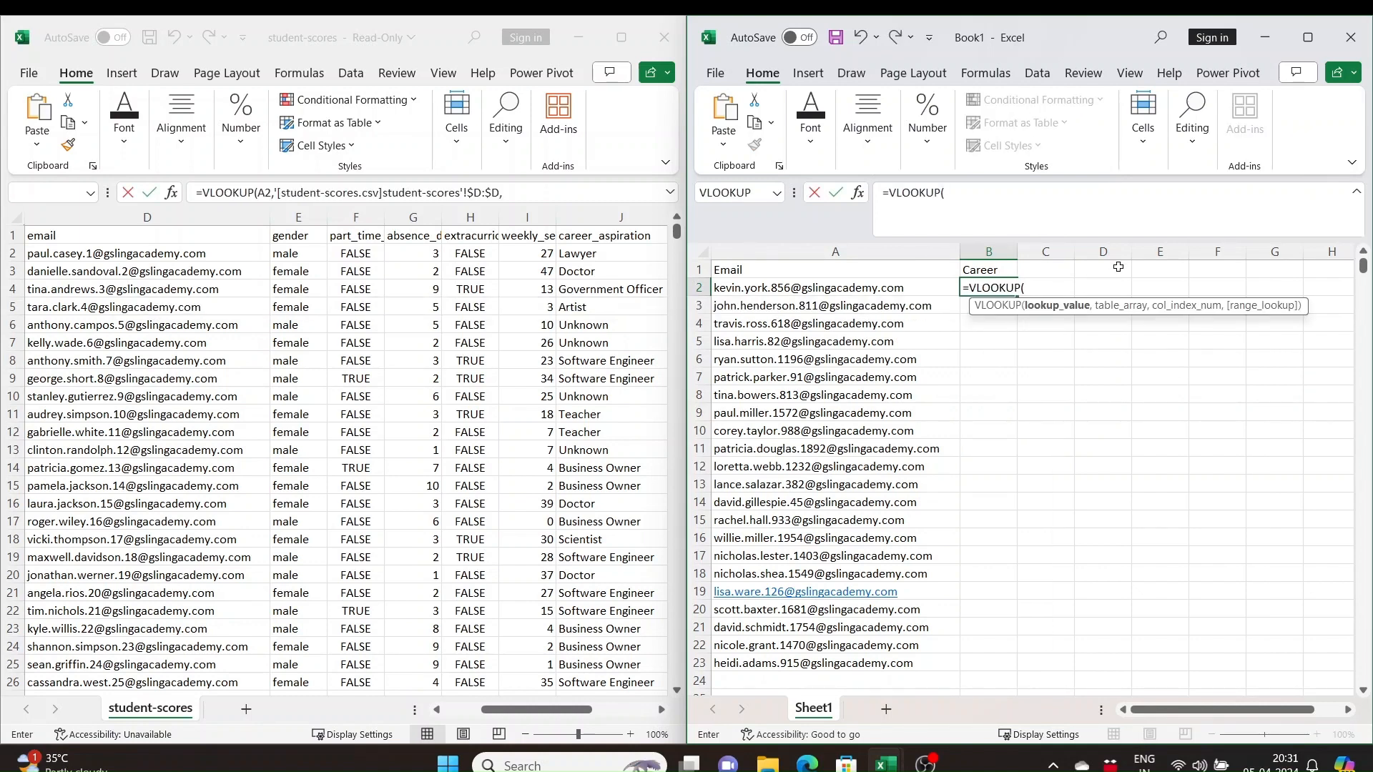
click(828, 289)
text(,)
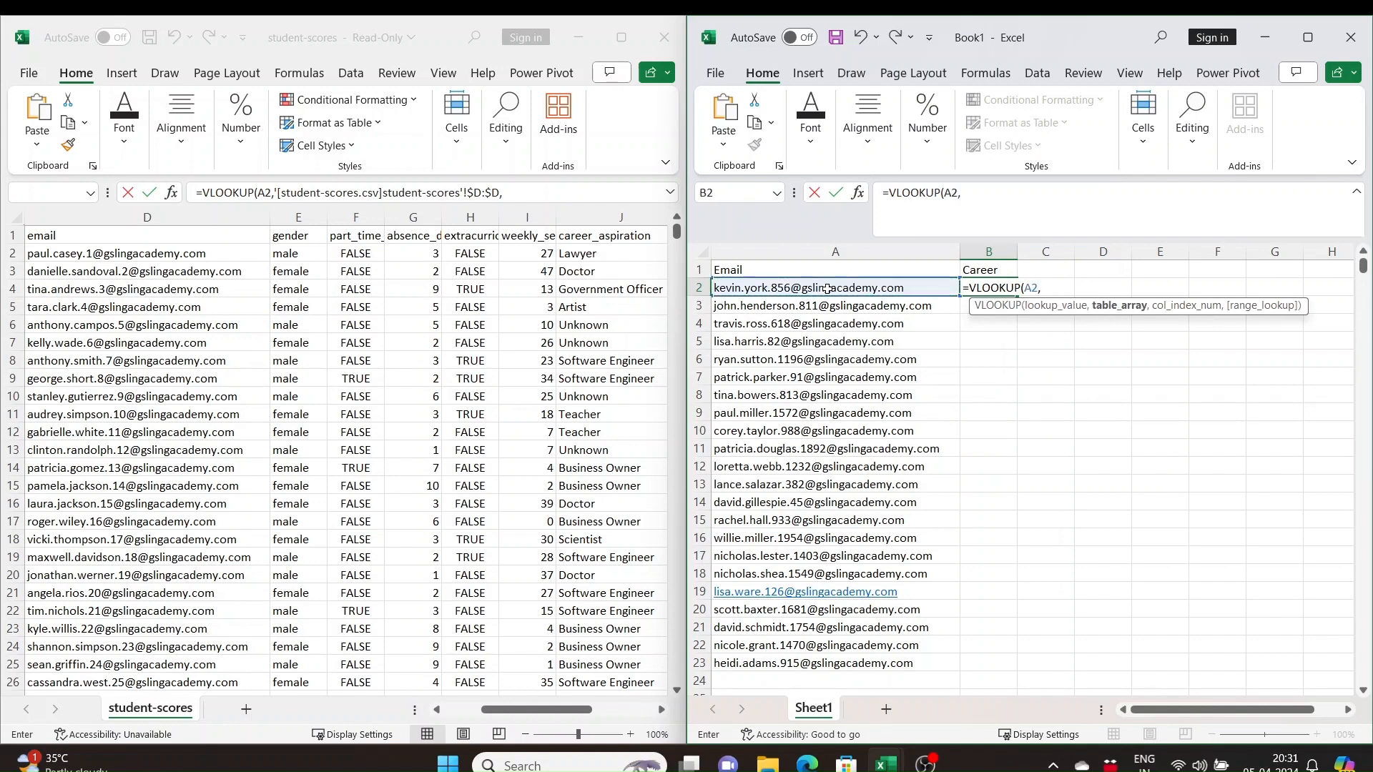
click(100, 216)
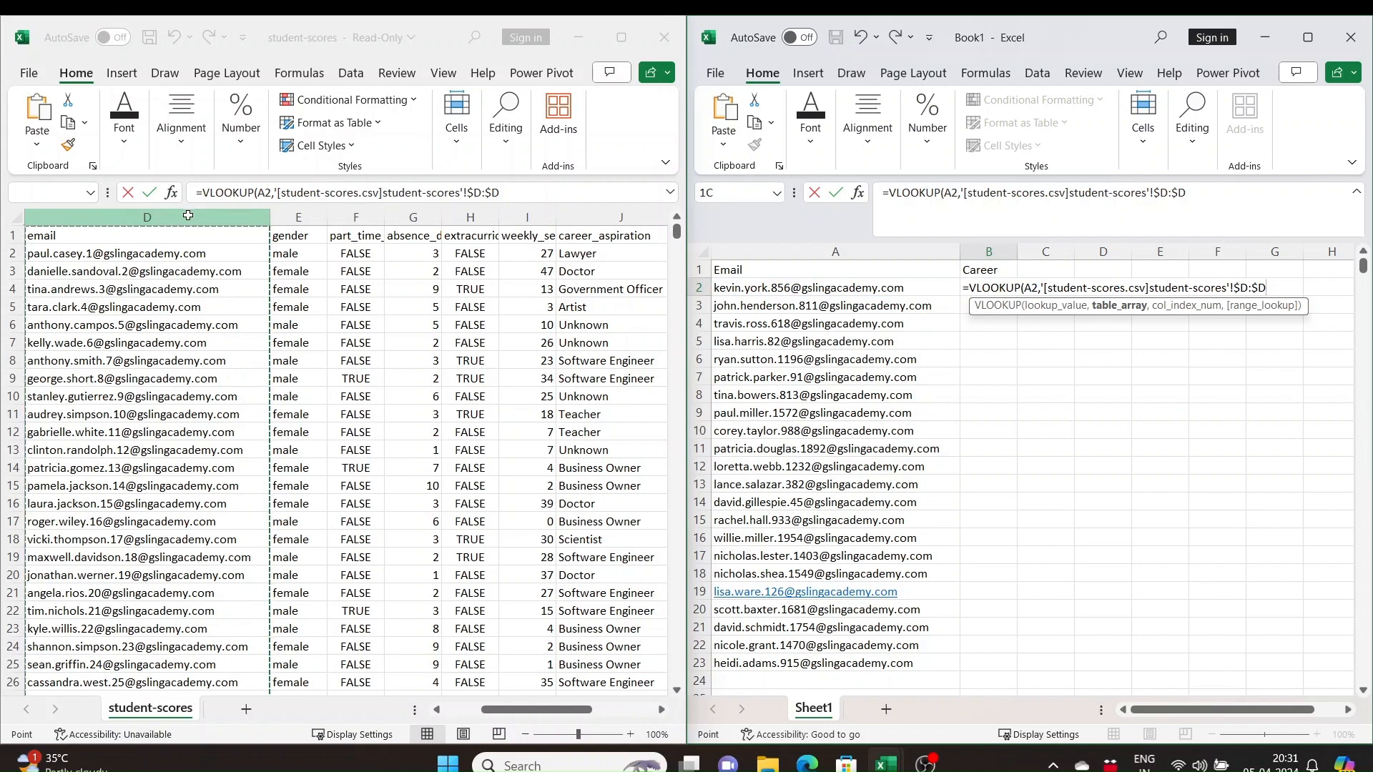
drag(188, 215, 603, 236)
text(,)
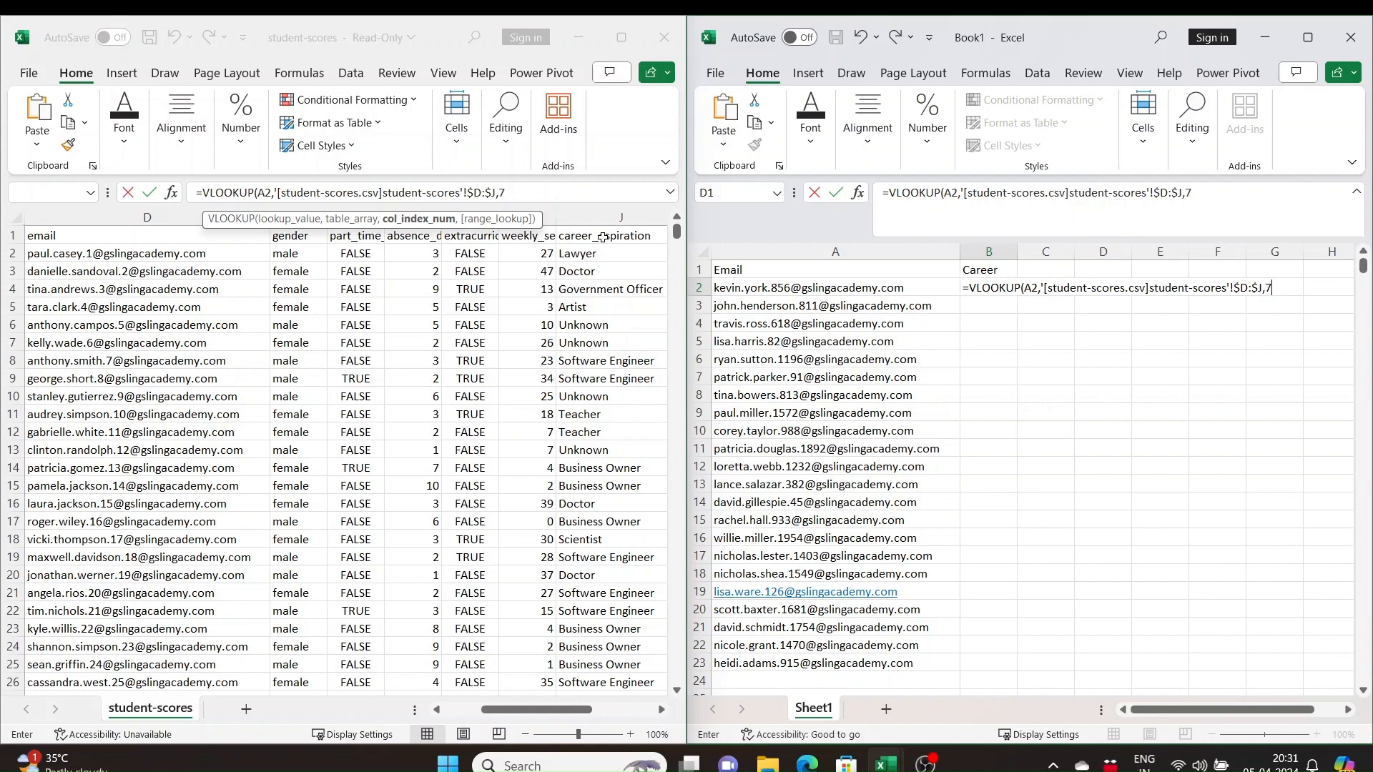
text(7,FALSE)
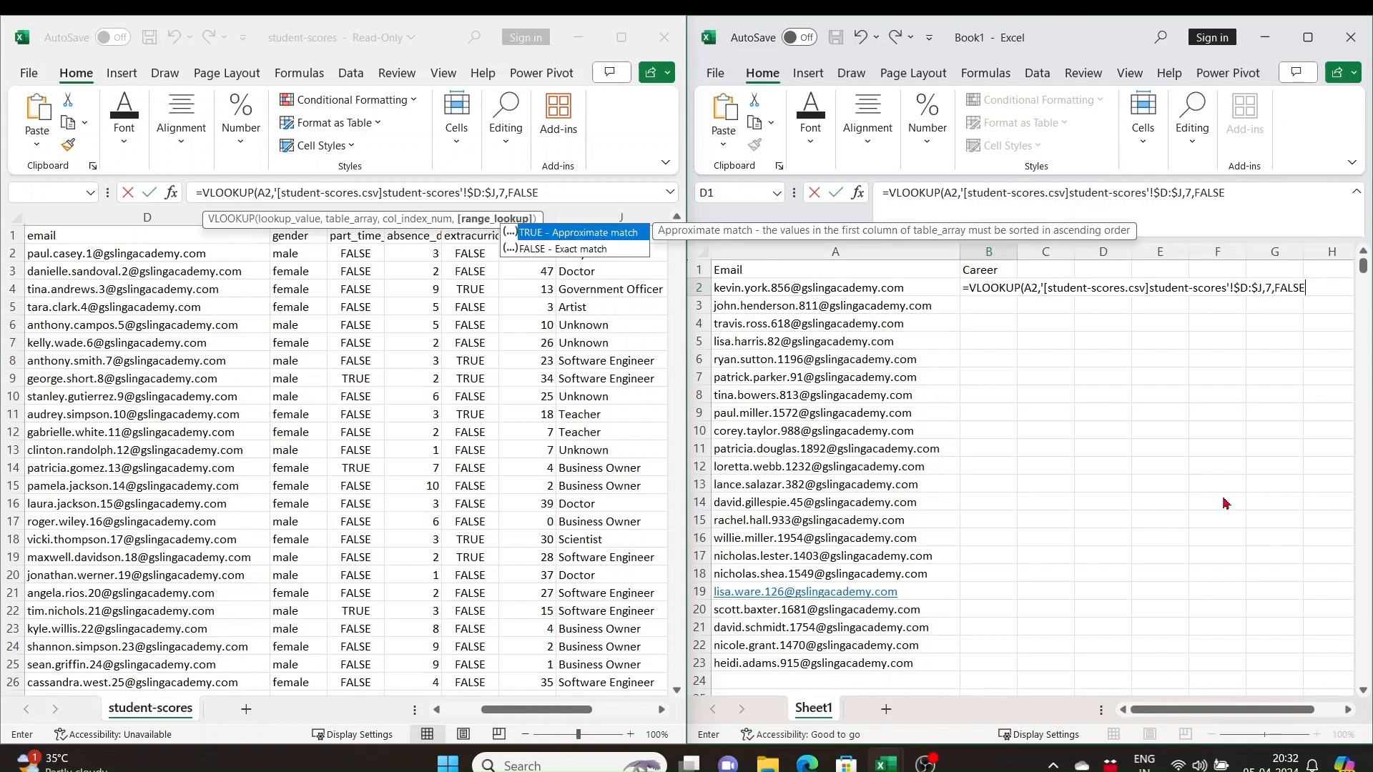
text())
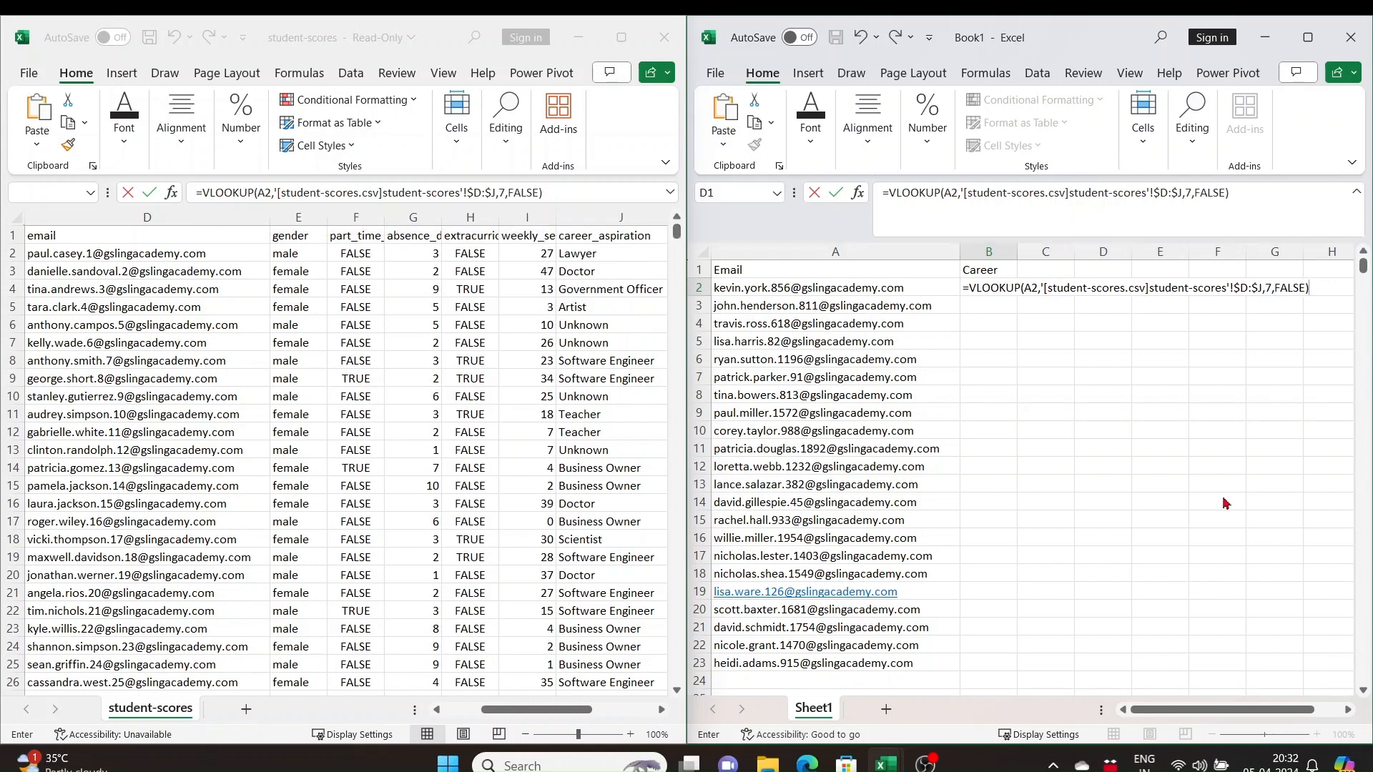
key(Return)
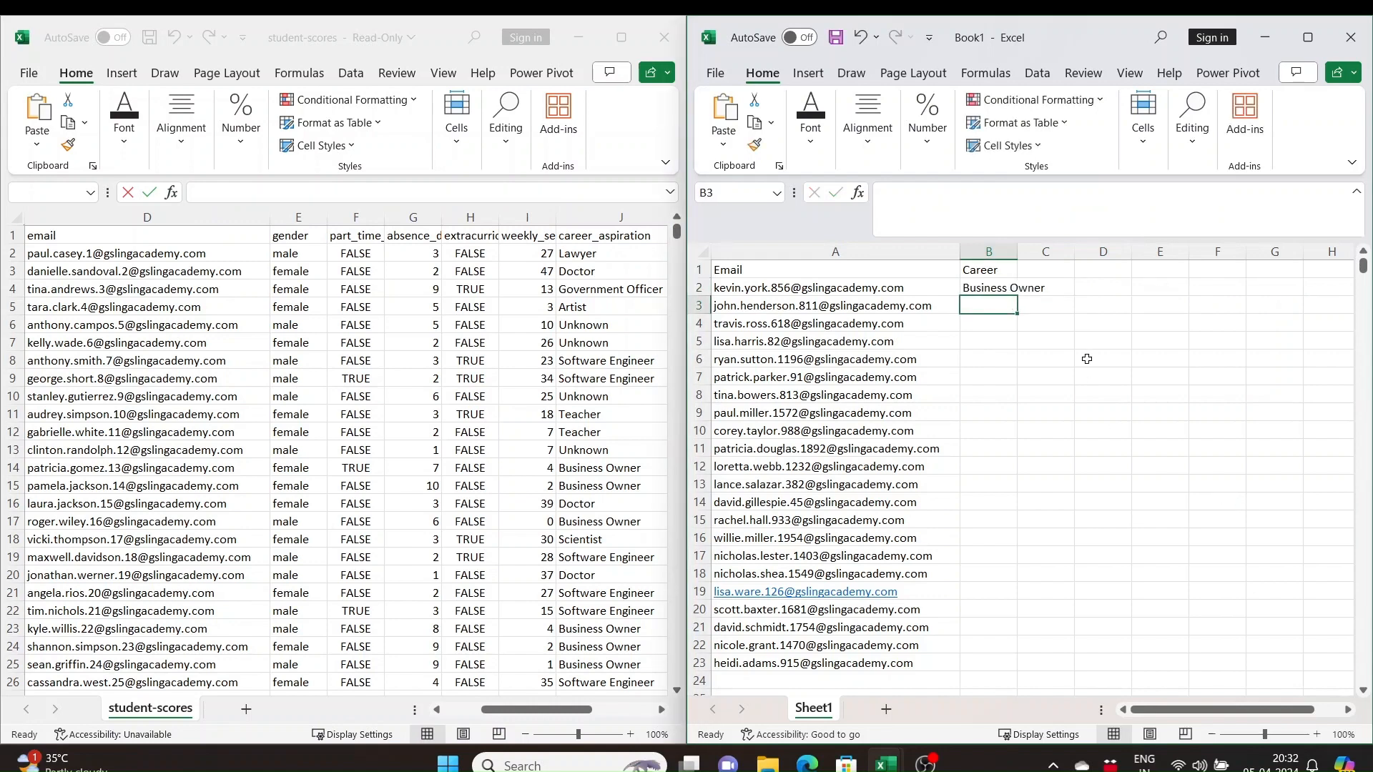
Copy the email address from A2 of Book1 and filter the student-scores email column by it
click(997, 289)
click(842, 289)
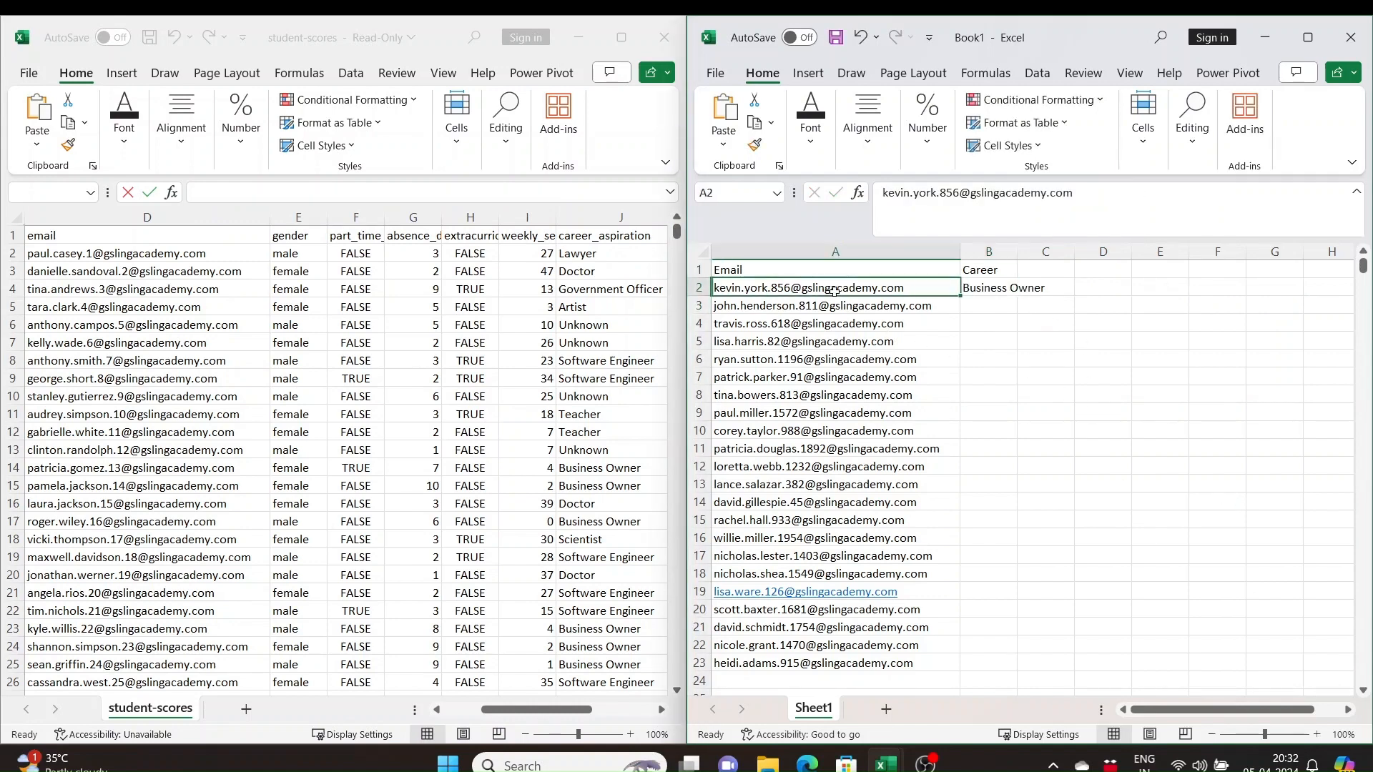
drag(1079, 192, 881, 192)
key(ctrl+c)
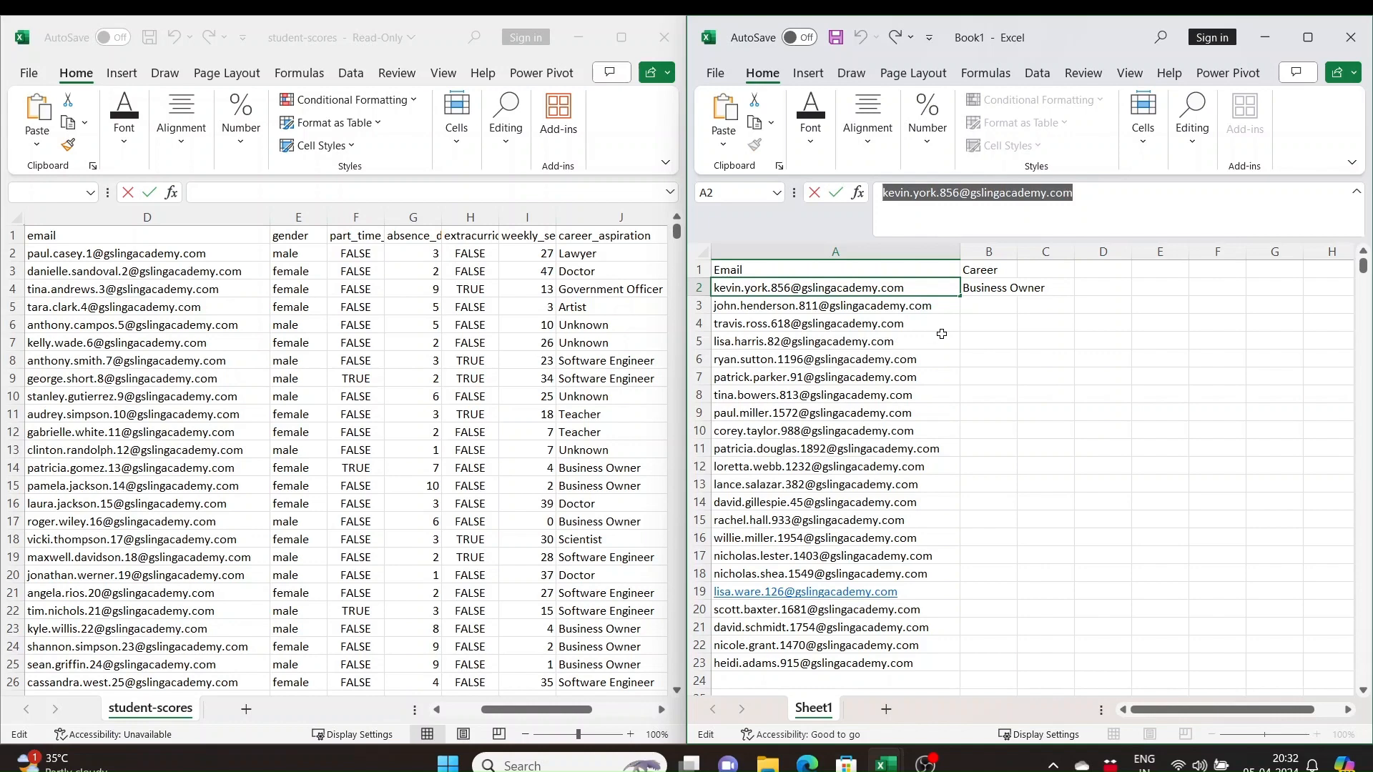
click(146, 234)
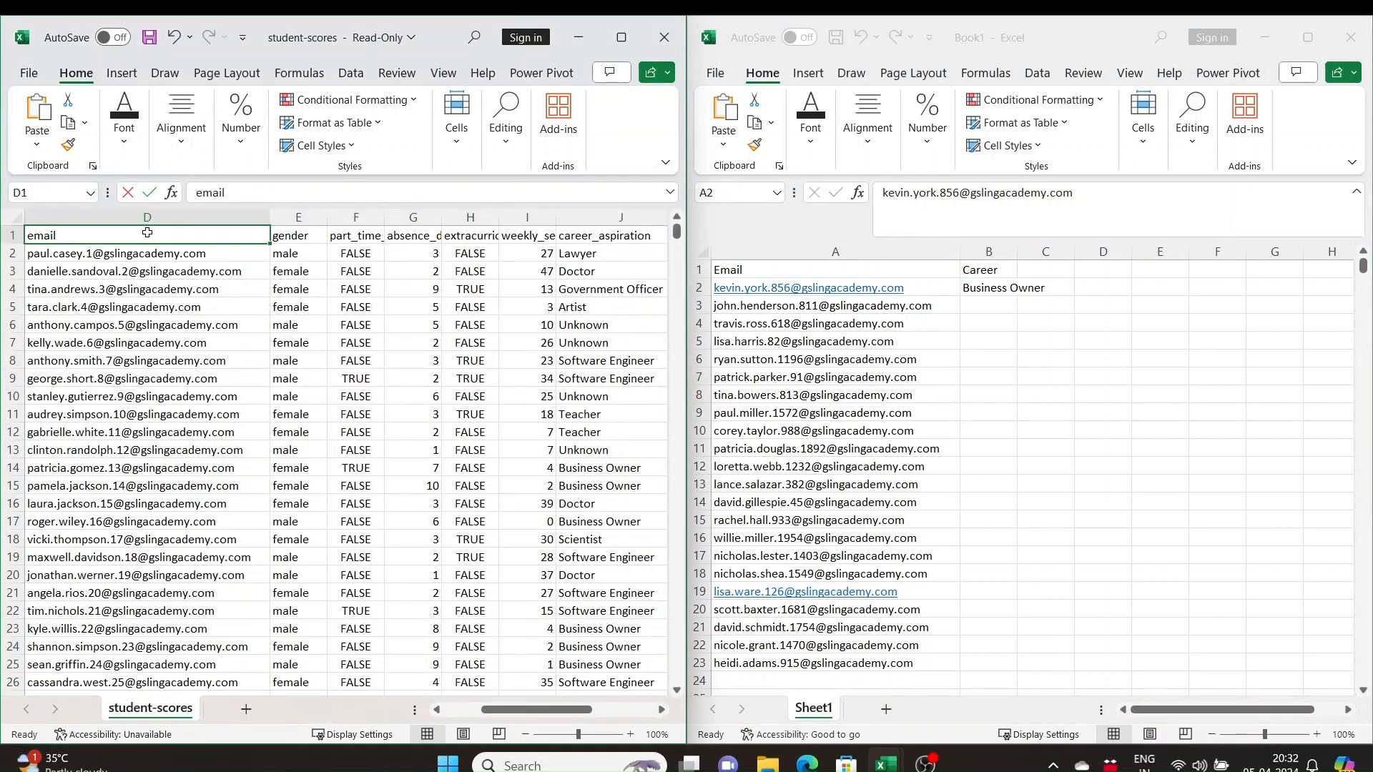
key(ctrl+shift+l)
click(262, 236)
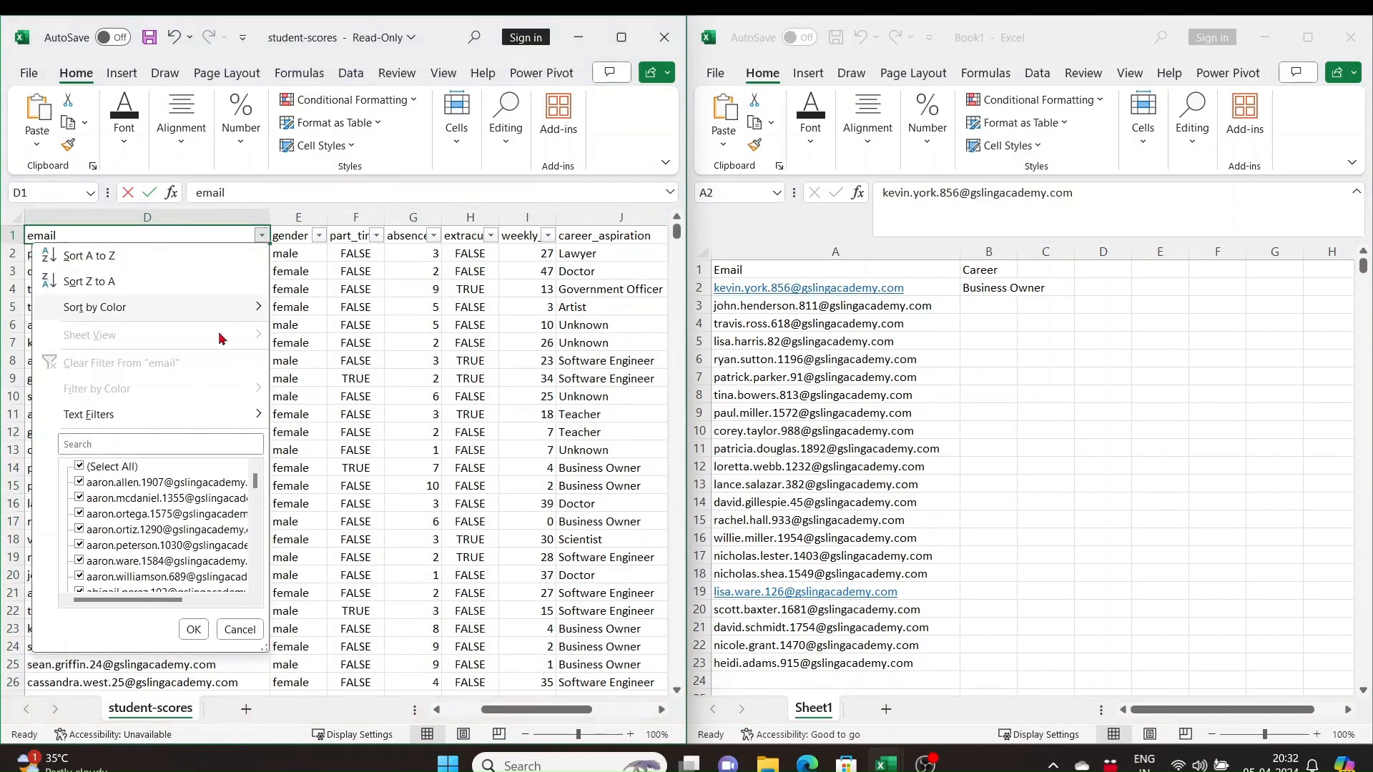
click(100, 444)
key(ctrl+v)
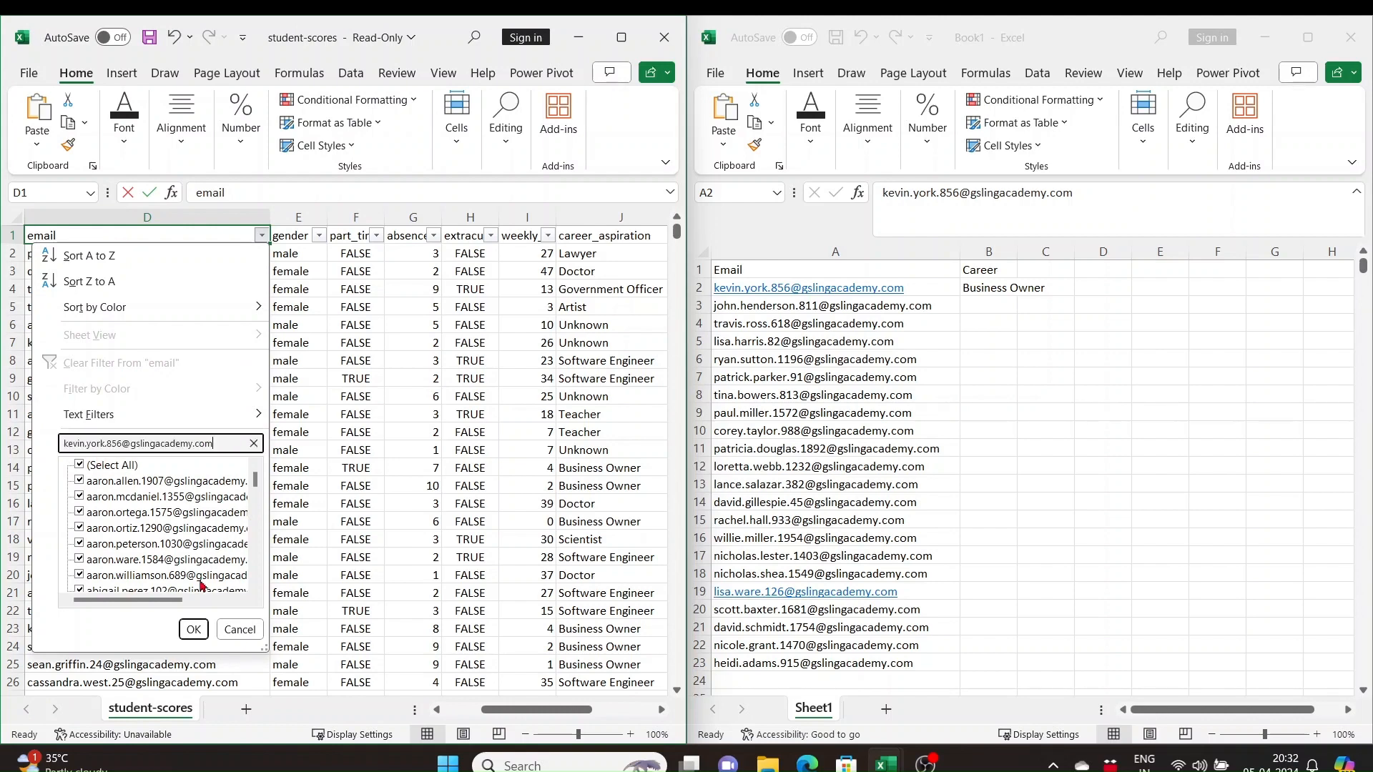
click(193, 629)
Check the career_aspiration of the filtered record against the lookup result, and remove the filter from student-scores
click(643, 256)
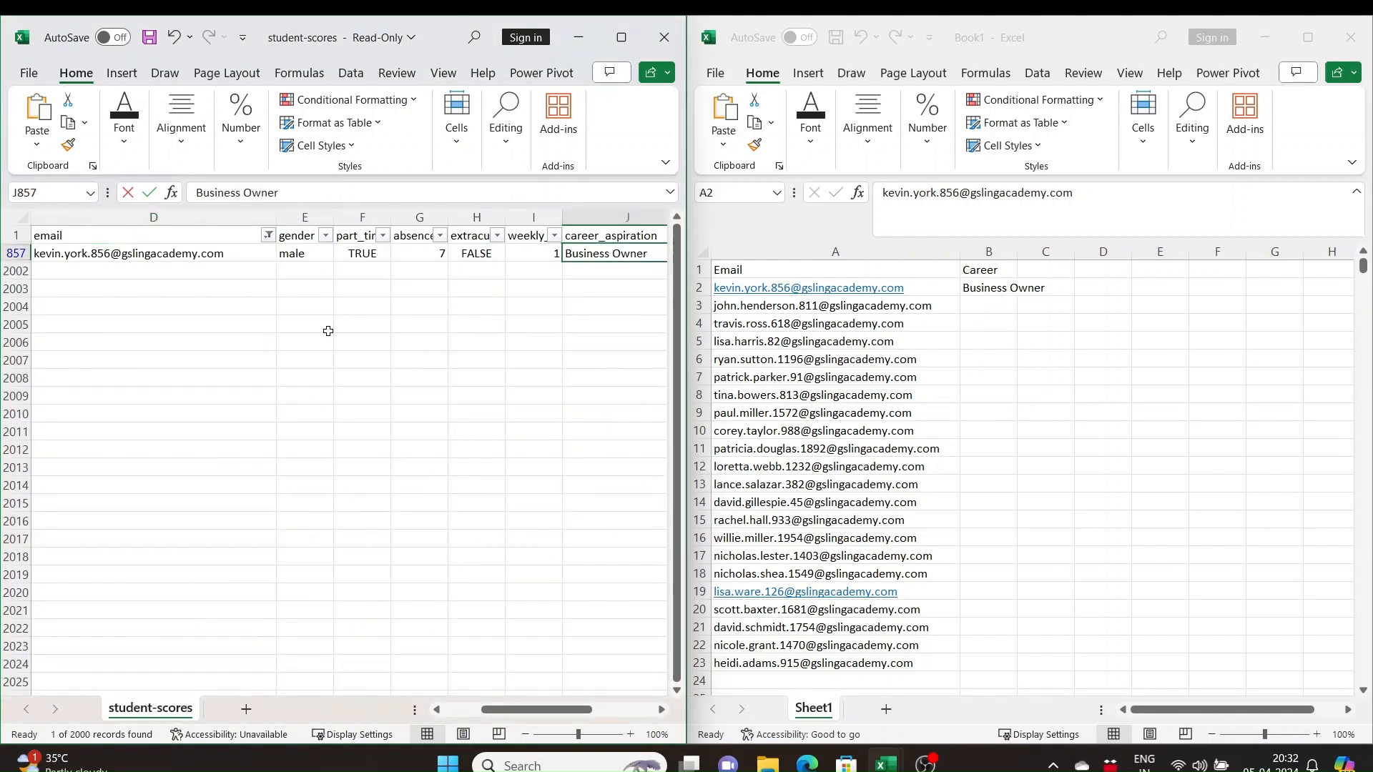
click(183, 243)
key(ctrl+shift+l)
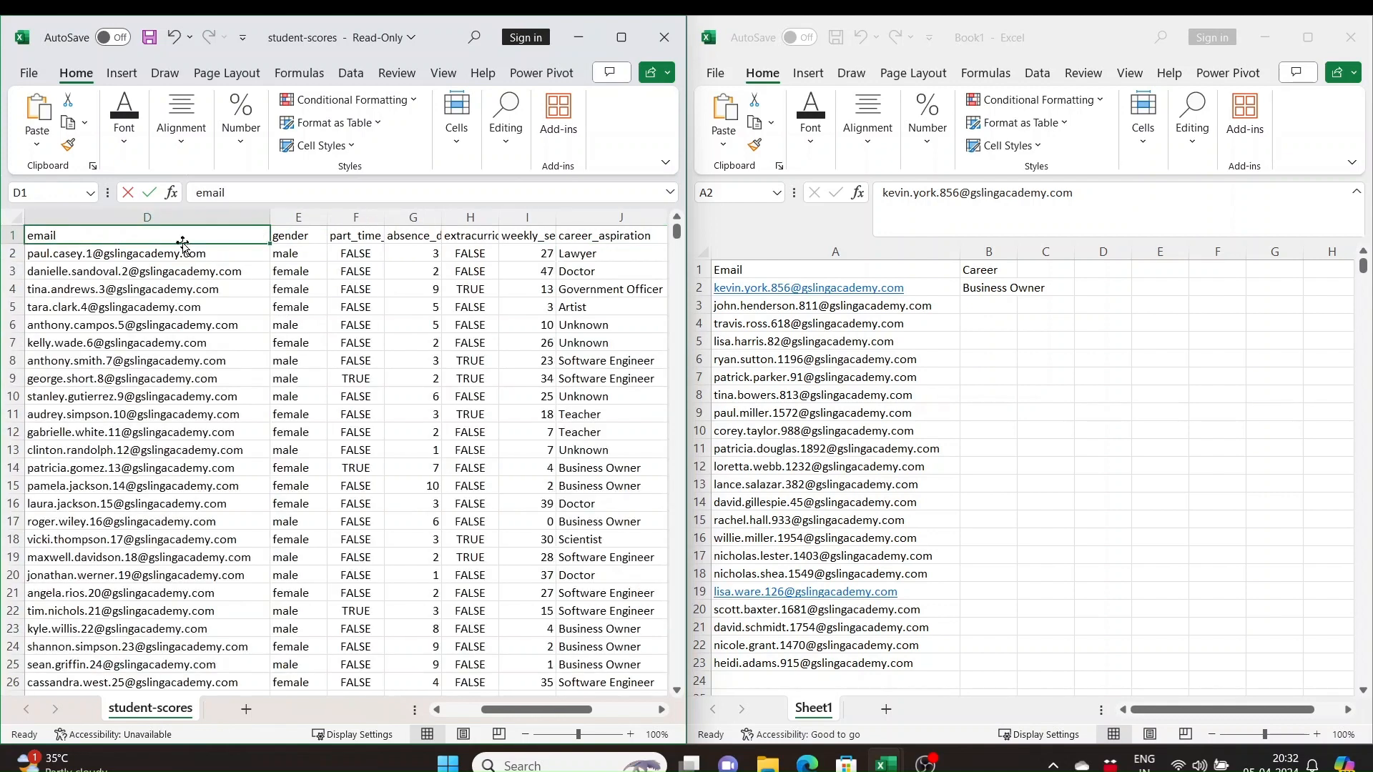
Fill the Career VLOOKUP formula from B2 down to B23 in Book1
click(1011, 288)
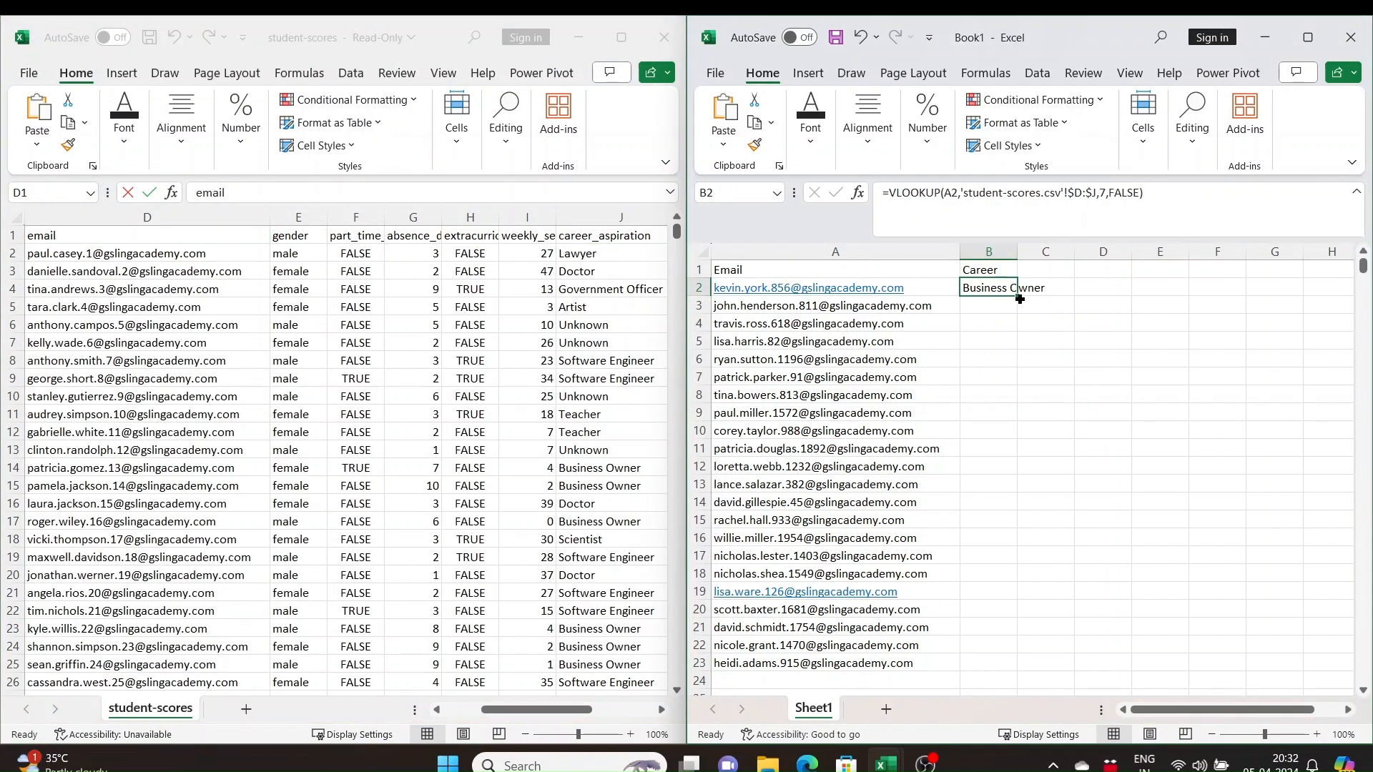
drag(1019, 298, 989, 665)
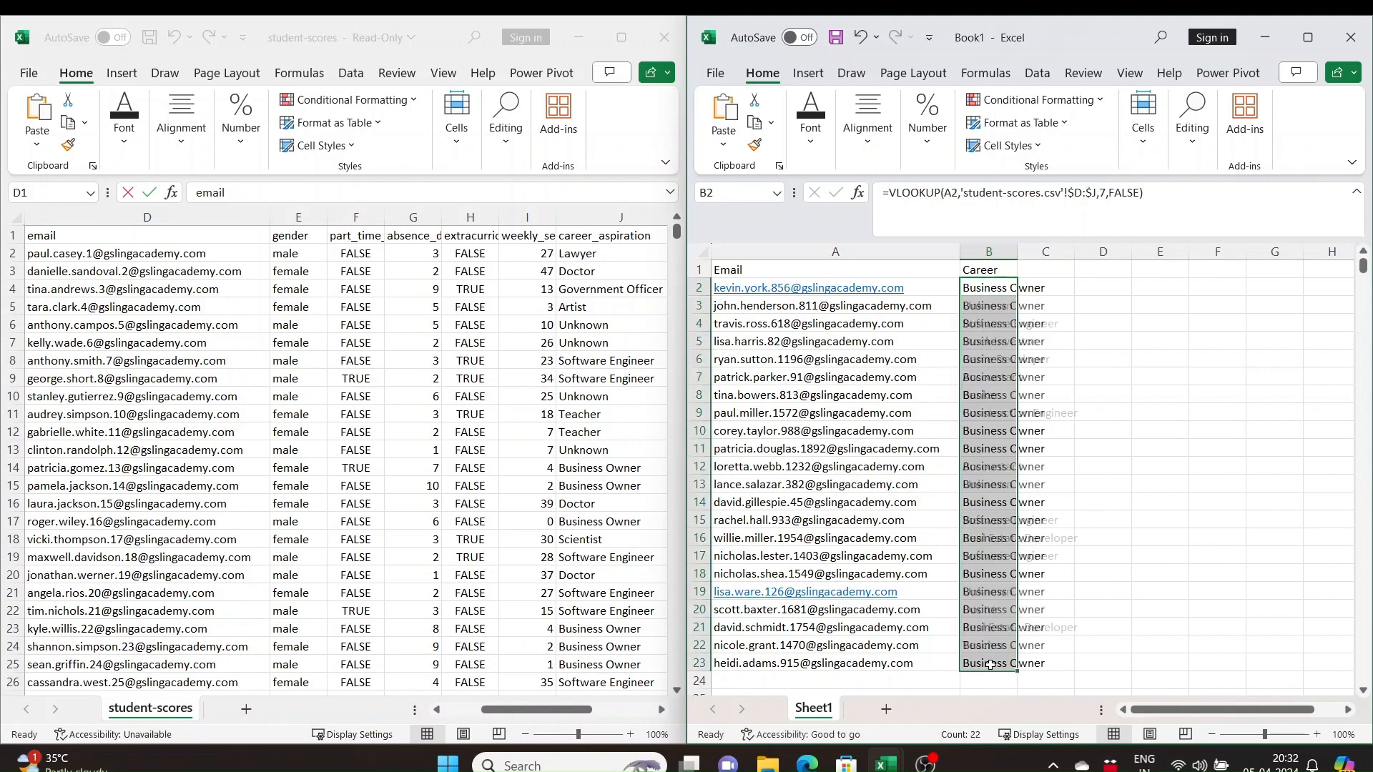
click(1274, 430)
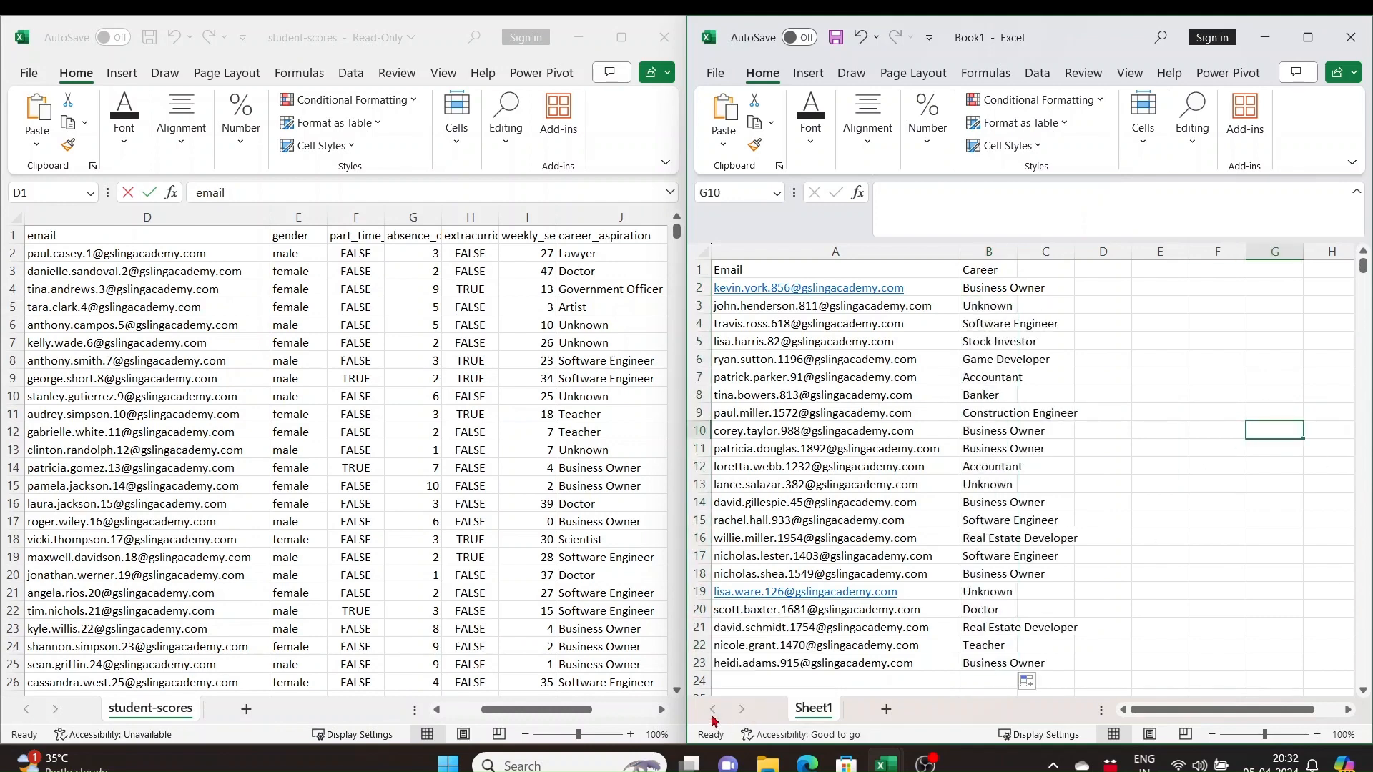
Copy the geography_score header from Q1 of student-scores into C1 of Book1
drag(548, 715, 629, 725)
click(585, 235)
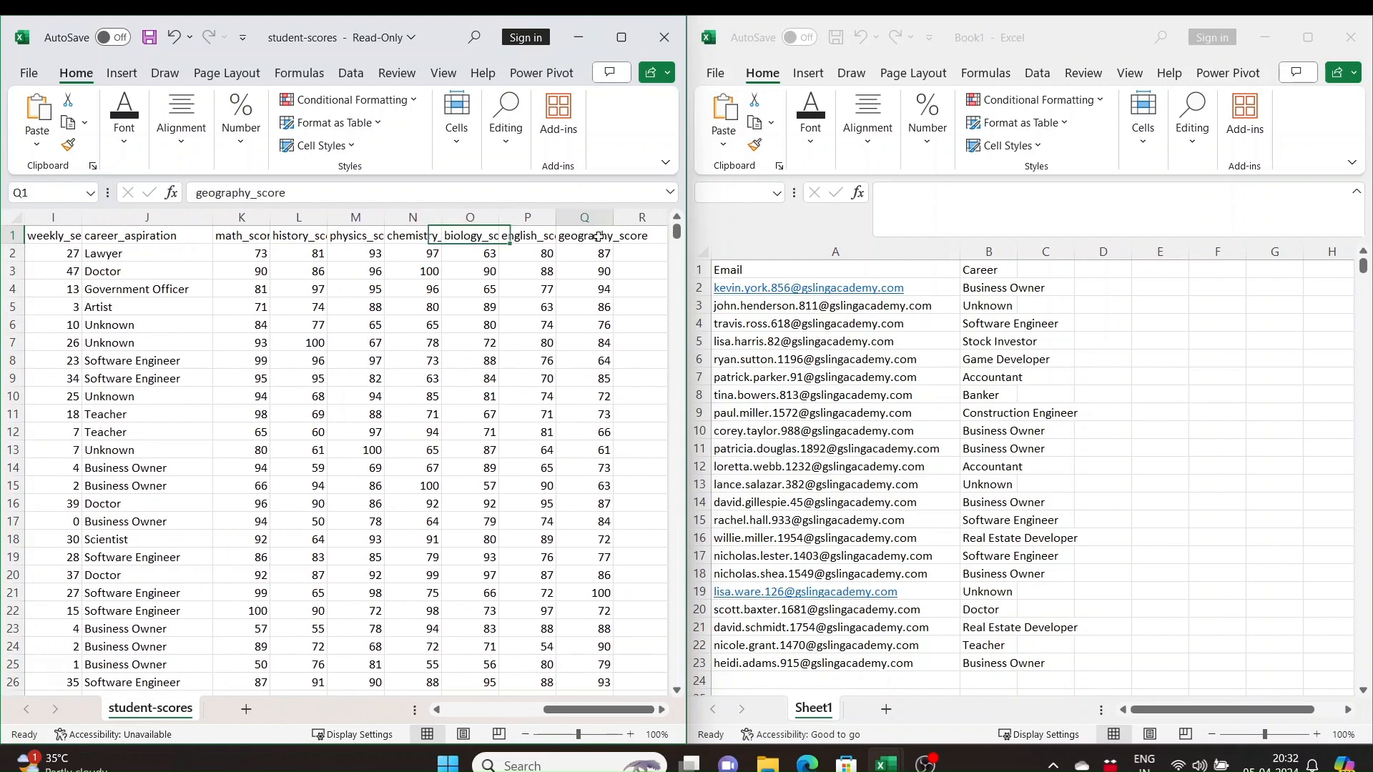
key(ctrl+c)
click(1065, 270)
key(ctrl+v)
Enter a VLOOKUP in C2 of Book1 for A2, using student-scores columns D:R as table array, column index 14 and range lookup 0
click(1050, 289)
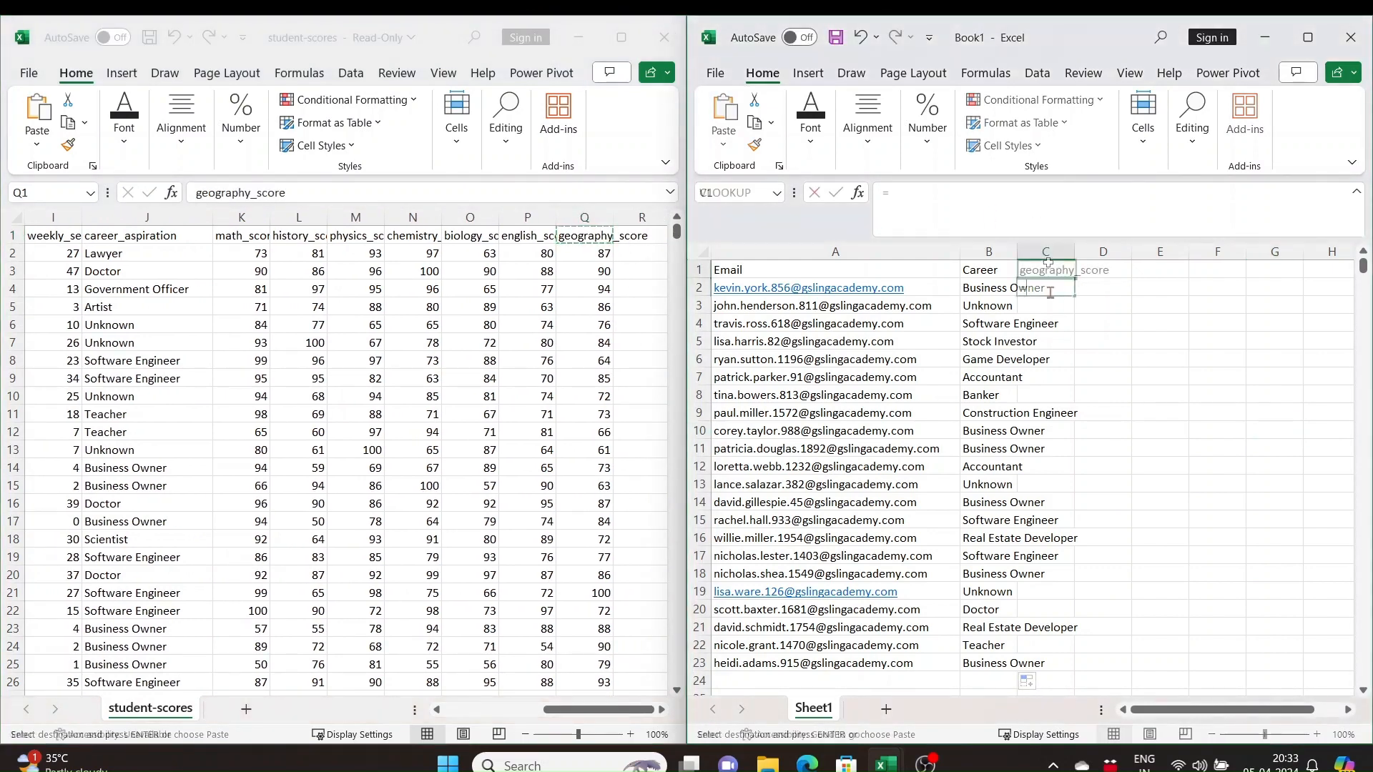
text(=vl)
key(Tab)
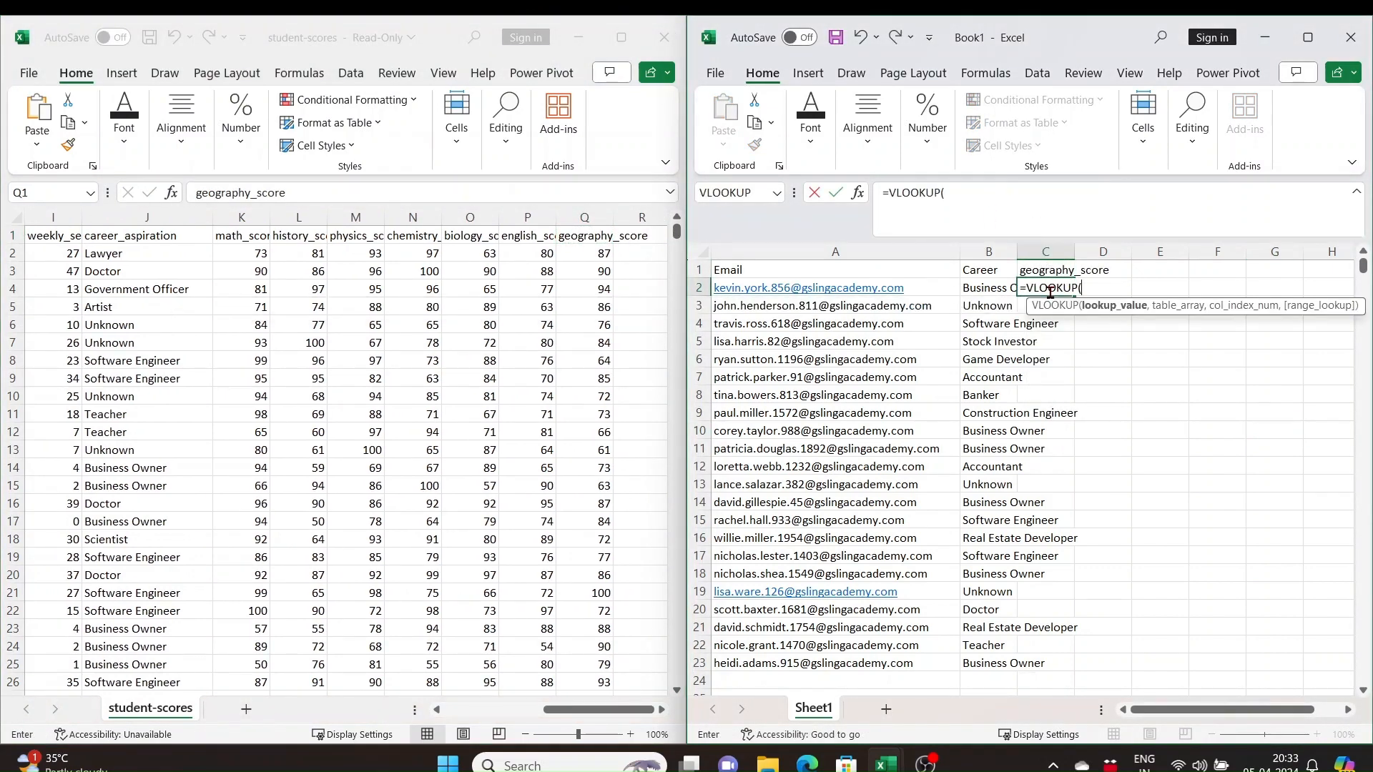
click(937, 289)
text(,)
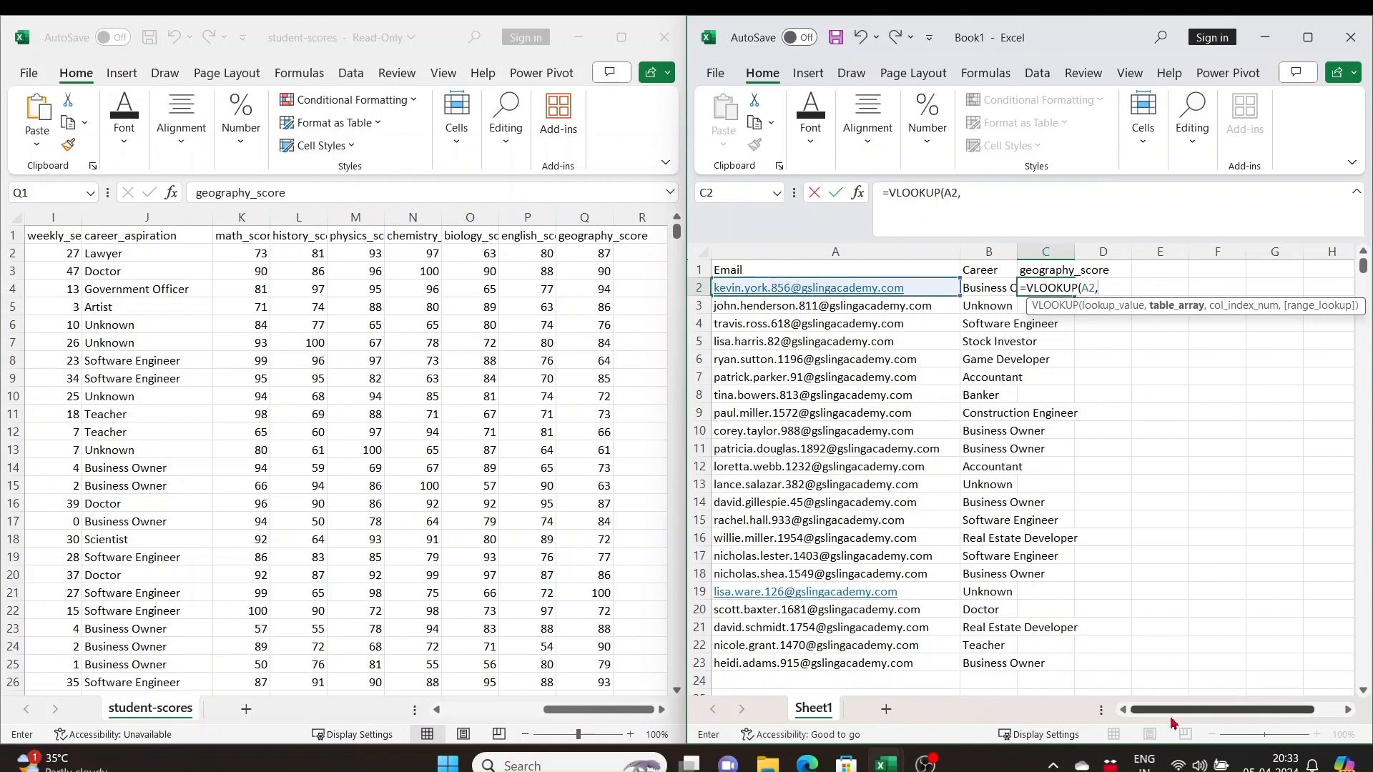
click(391, 680)
drag(550, 710, 487, 713)
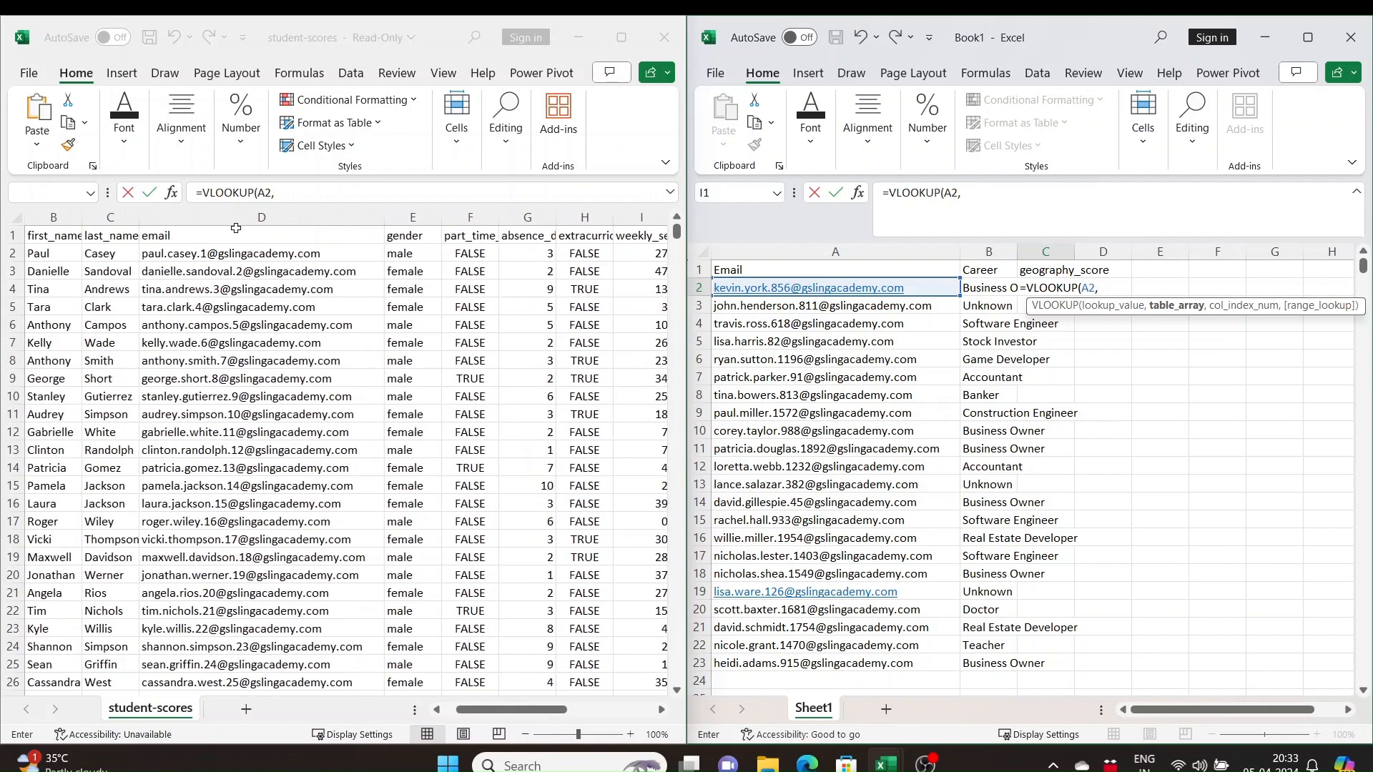
drag(210, 213, 547, 228)
text(,14,)
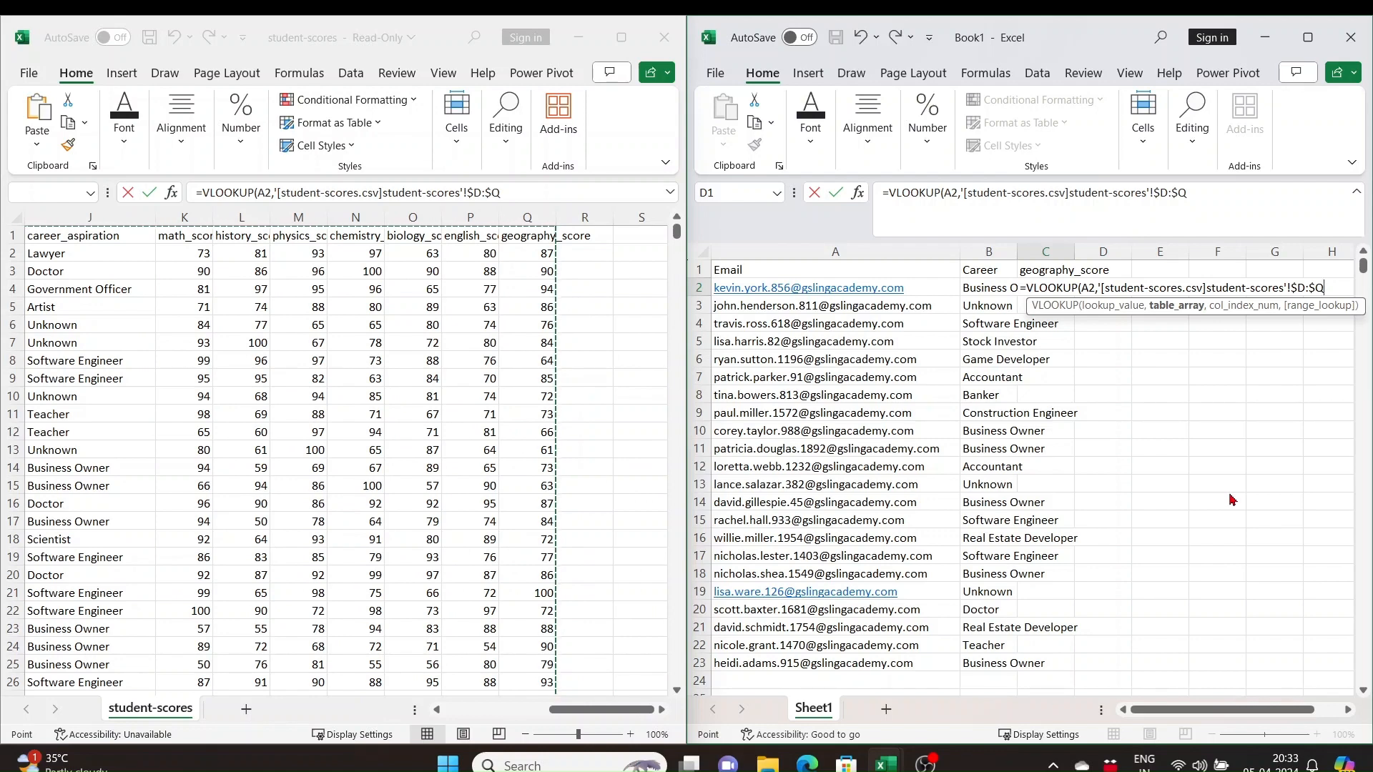
text(0)
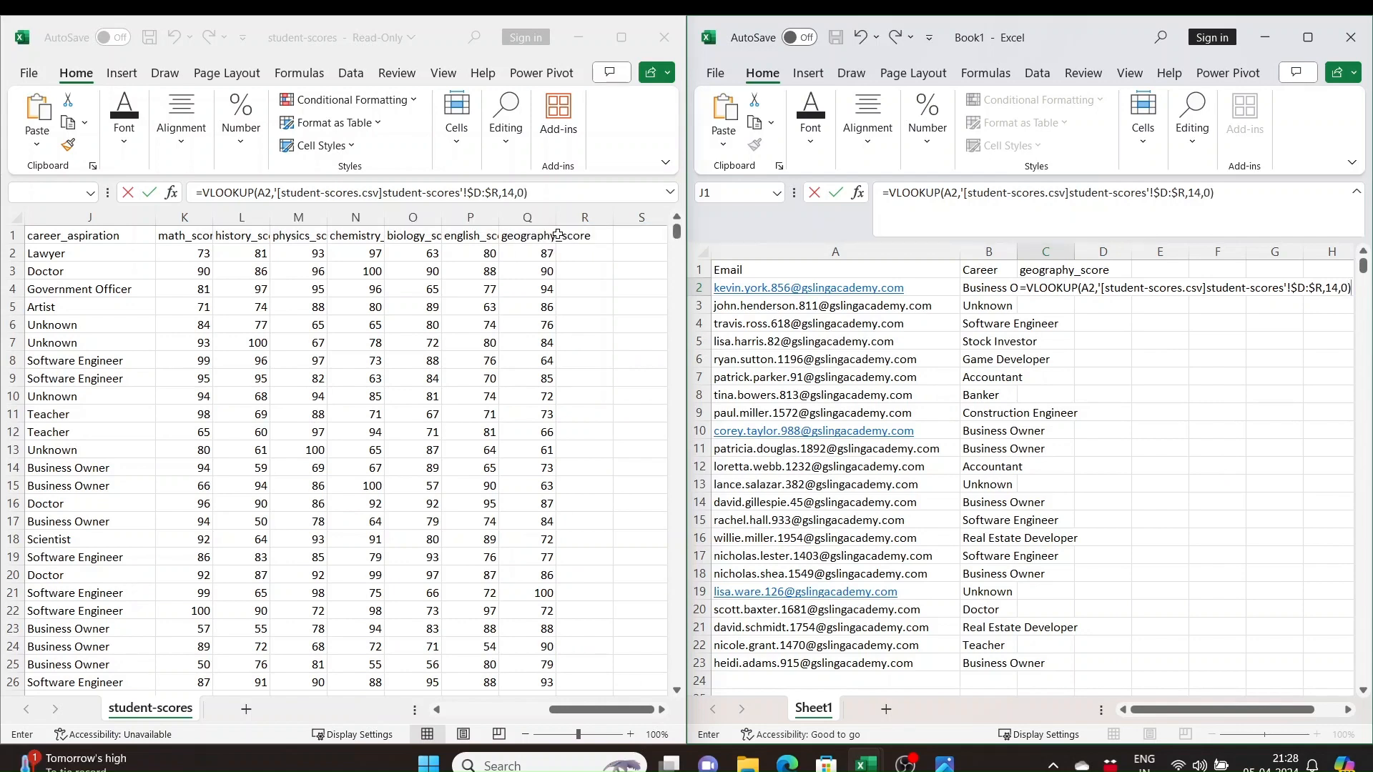
key(Return)
Fill the geography_score VLOOKUP formula from C2 down to C23 in Book1
click(1058, 286)
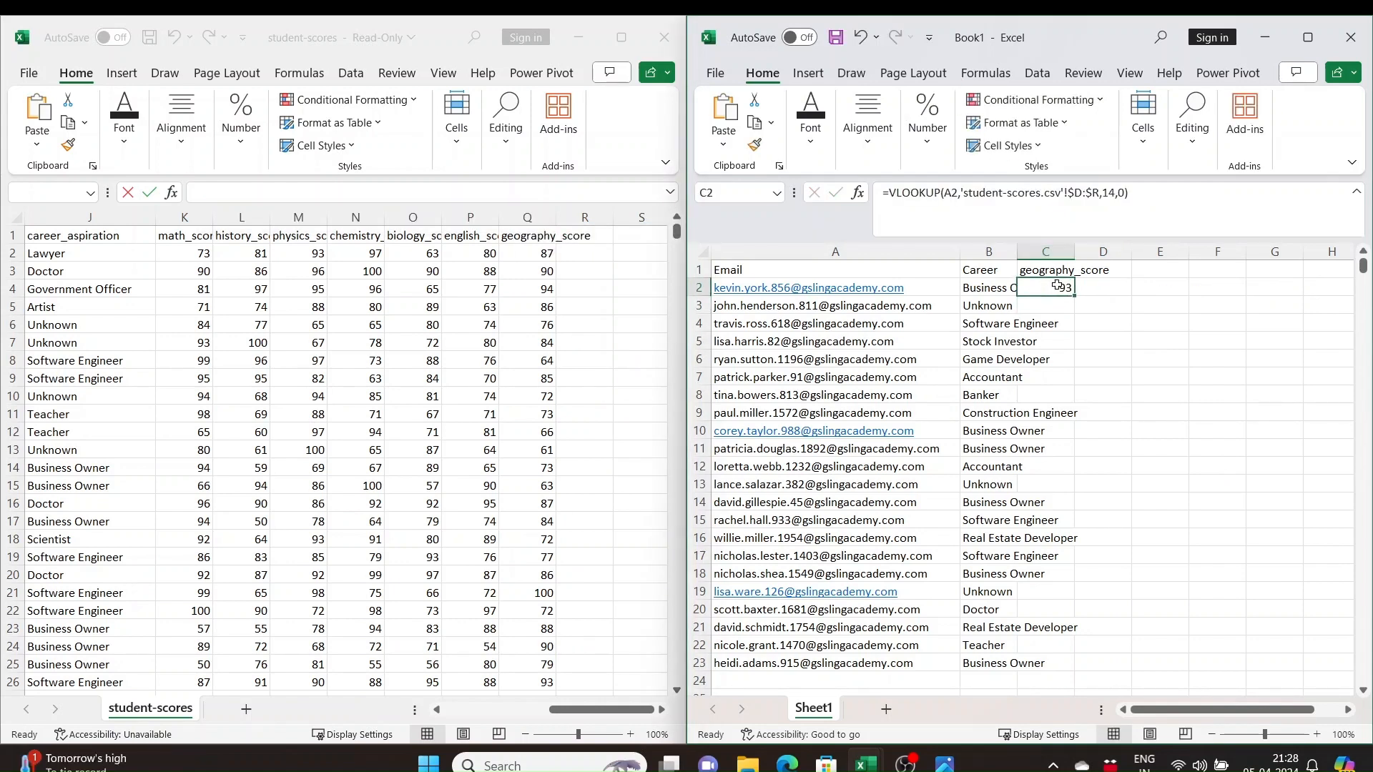
drag(1074, 300, 1050, 663)
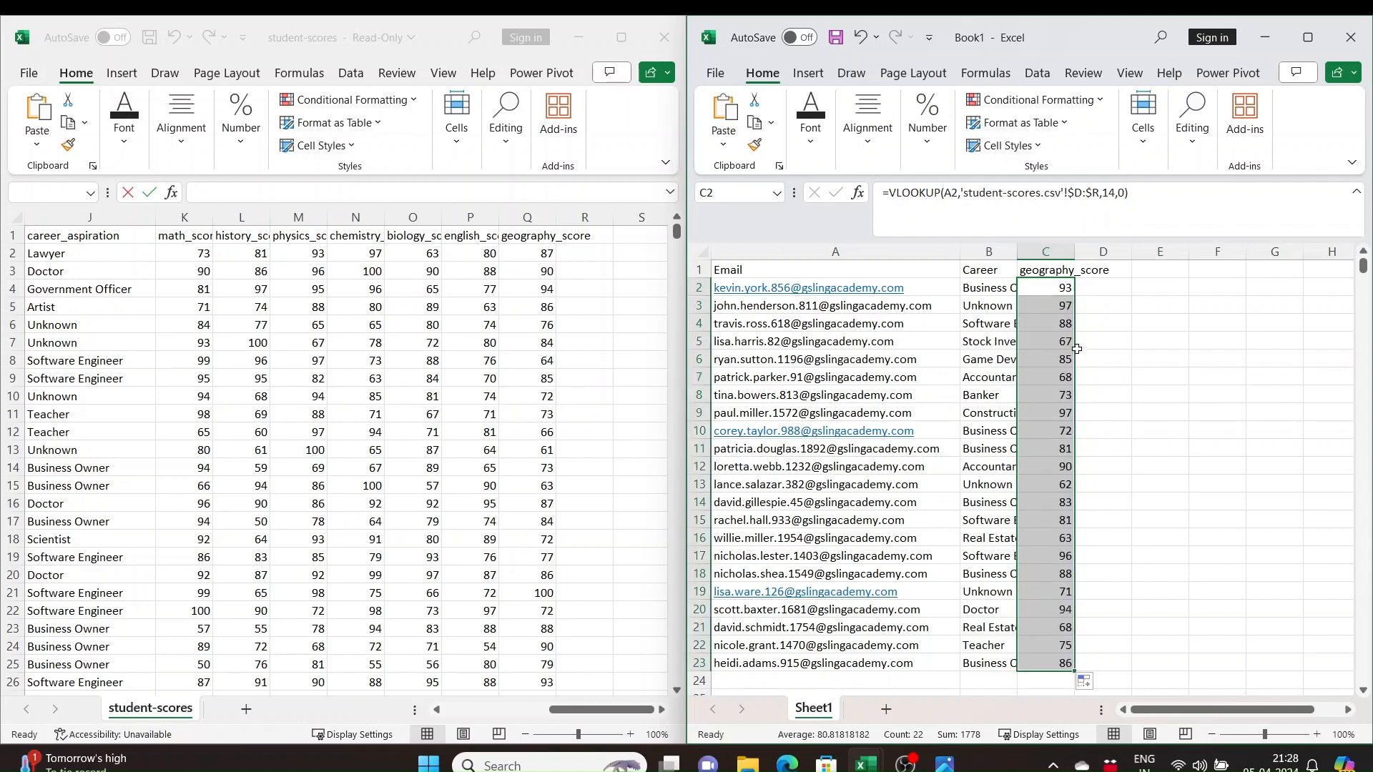
click(1074, 348)
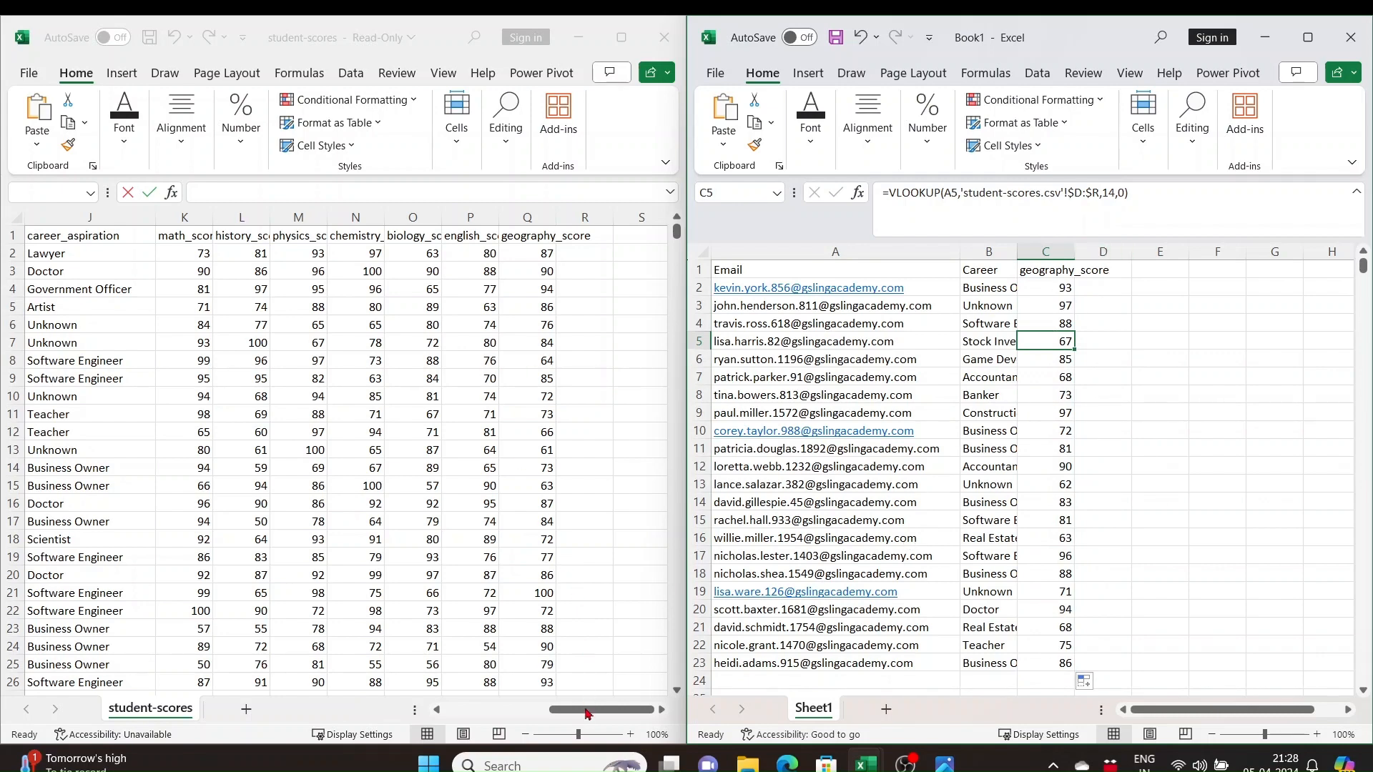
Examine the student-scores columns after email and the columns from id to email by selecting each range
drag(588, 715, 461, 718)
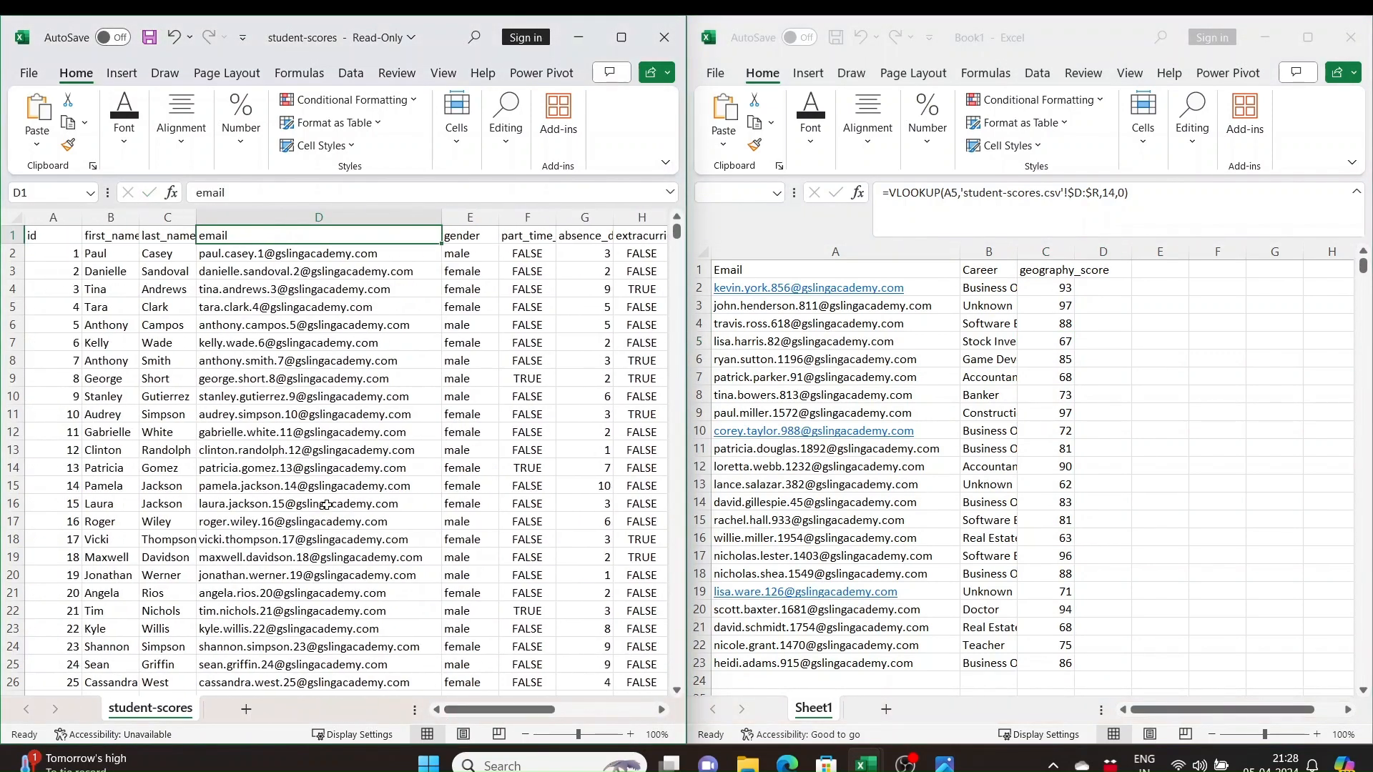
click(301, 455)
drag(314, 217, 644, 261)
drag(572, 709, 351, 690)
drag(325, 217, 48, 208)
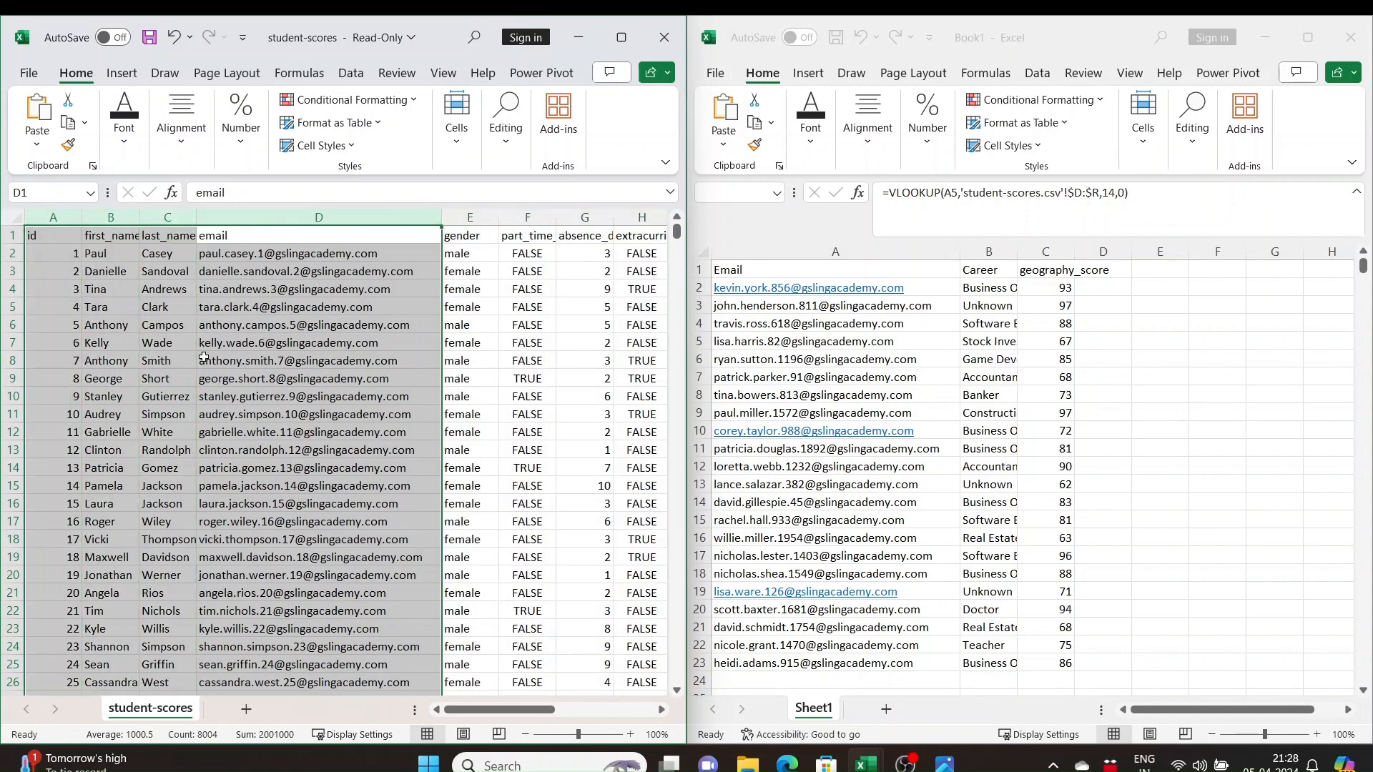
click(310, 427)
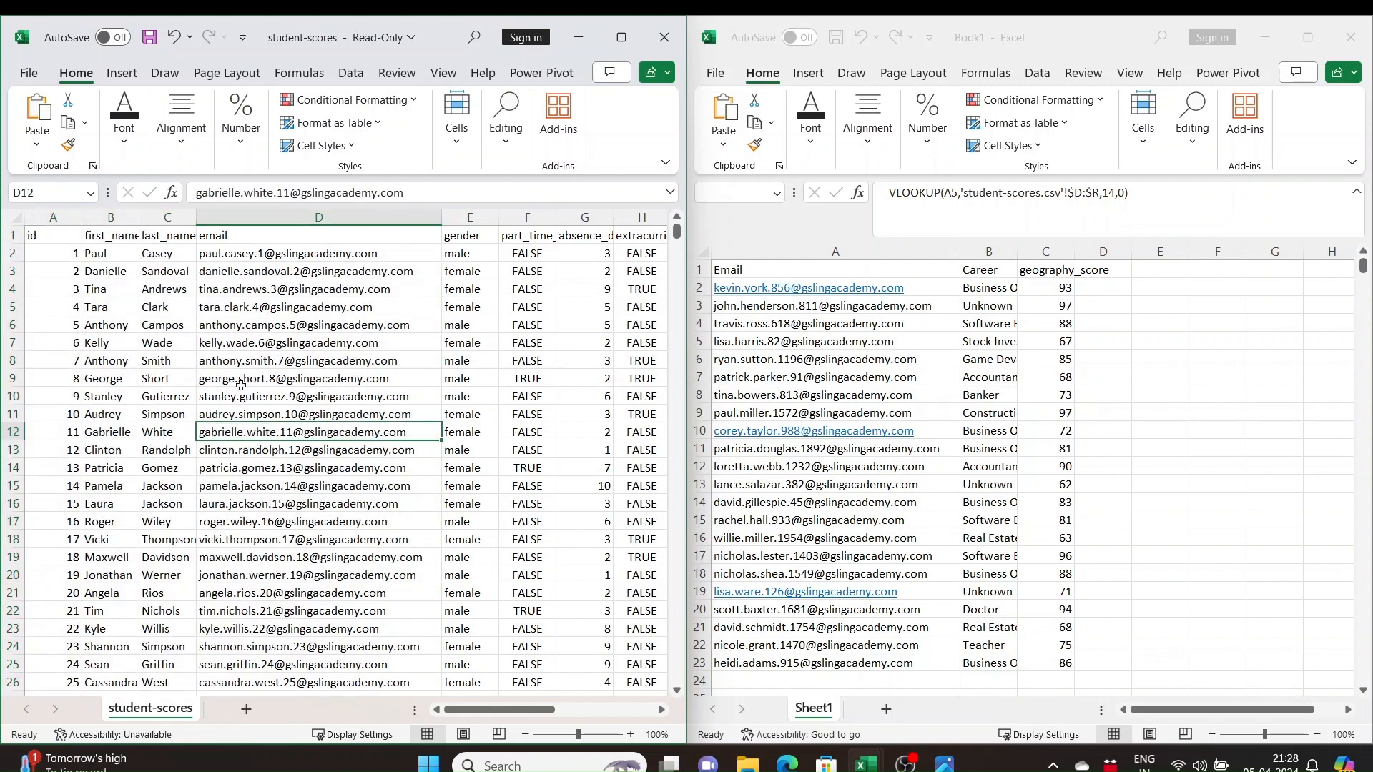
Search Insert Function for xlookup, review the XLOOKUP arguments from Lookup_value to Match_mode, and cancel without inserting the function
click(235, 256)
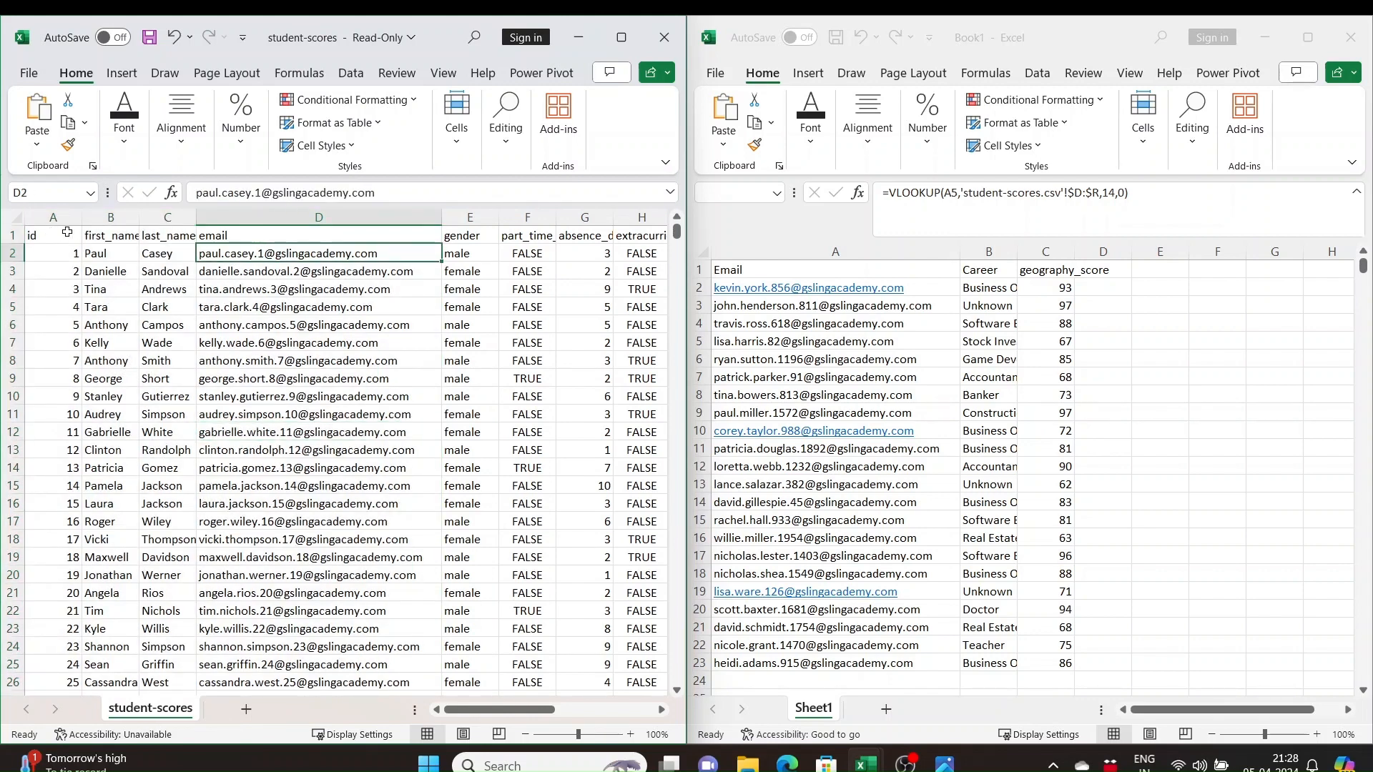
click(172, 193)
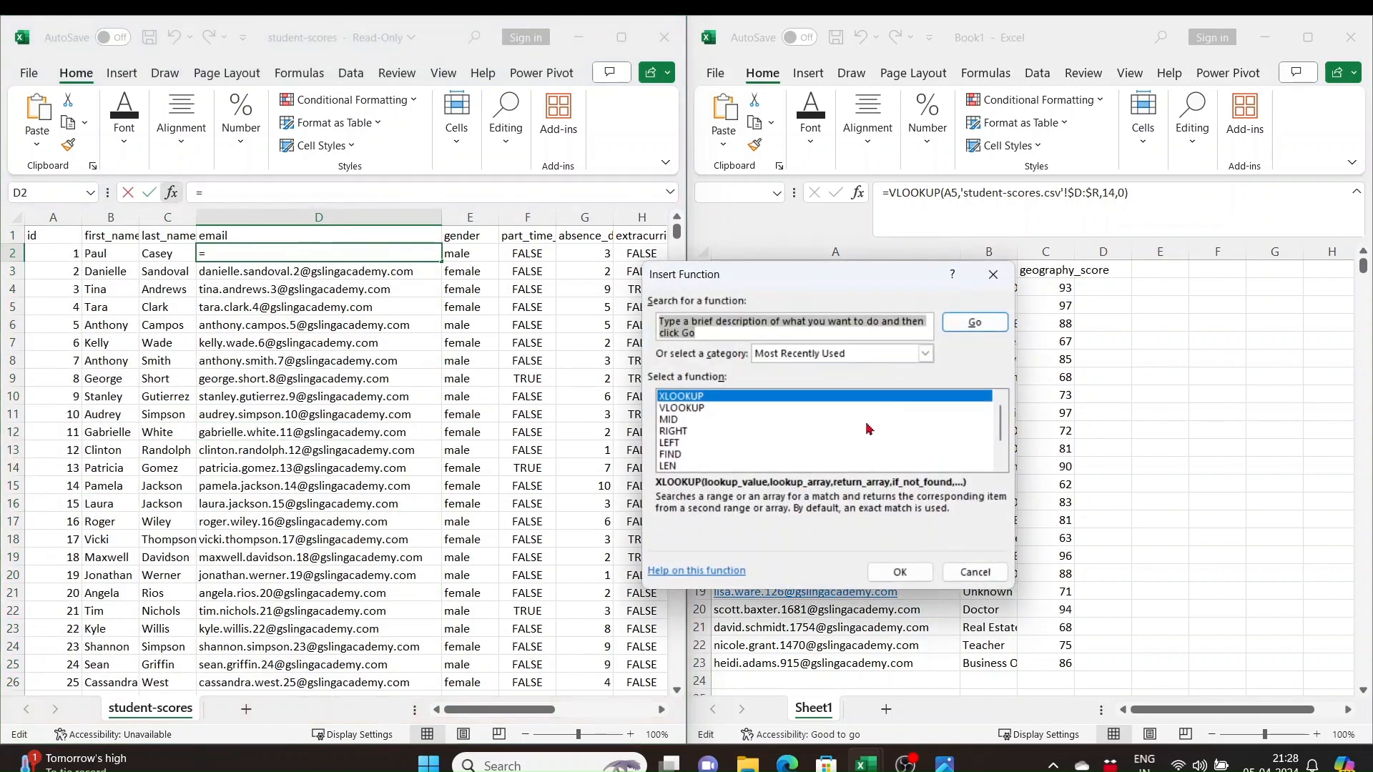
text(xlook)
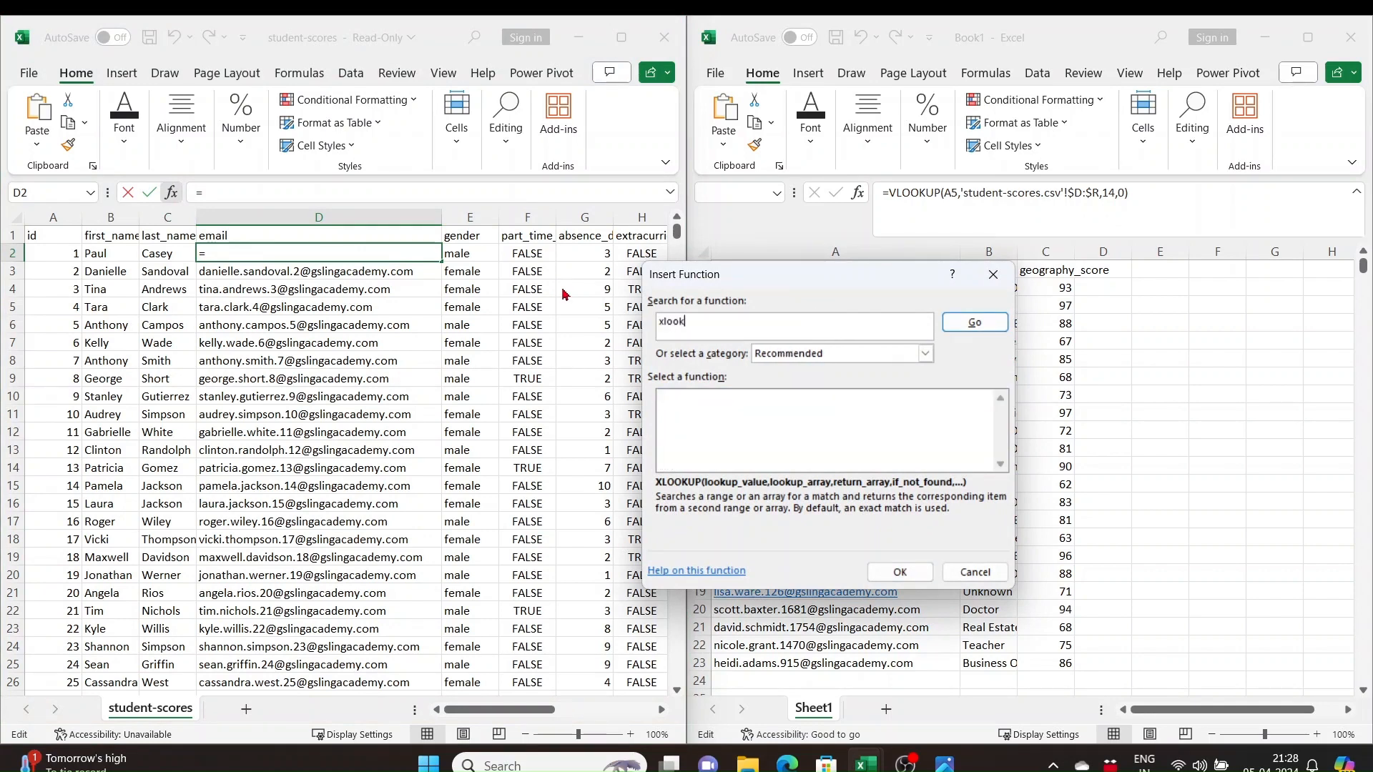
text(up)
click(974, 323)
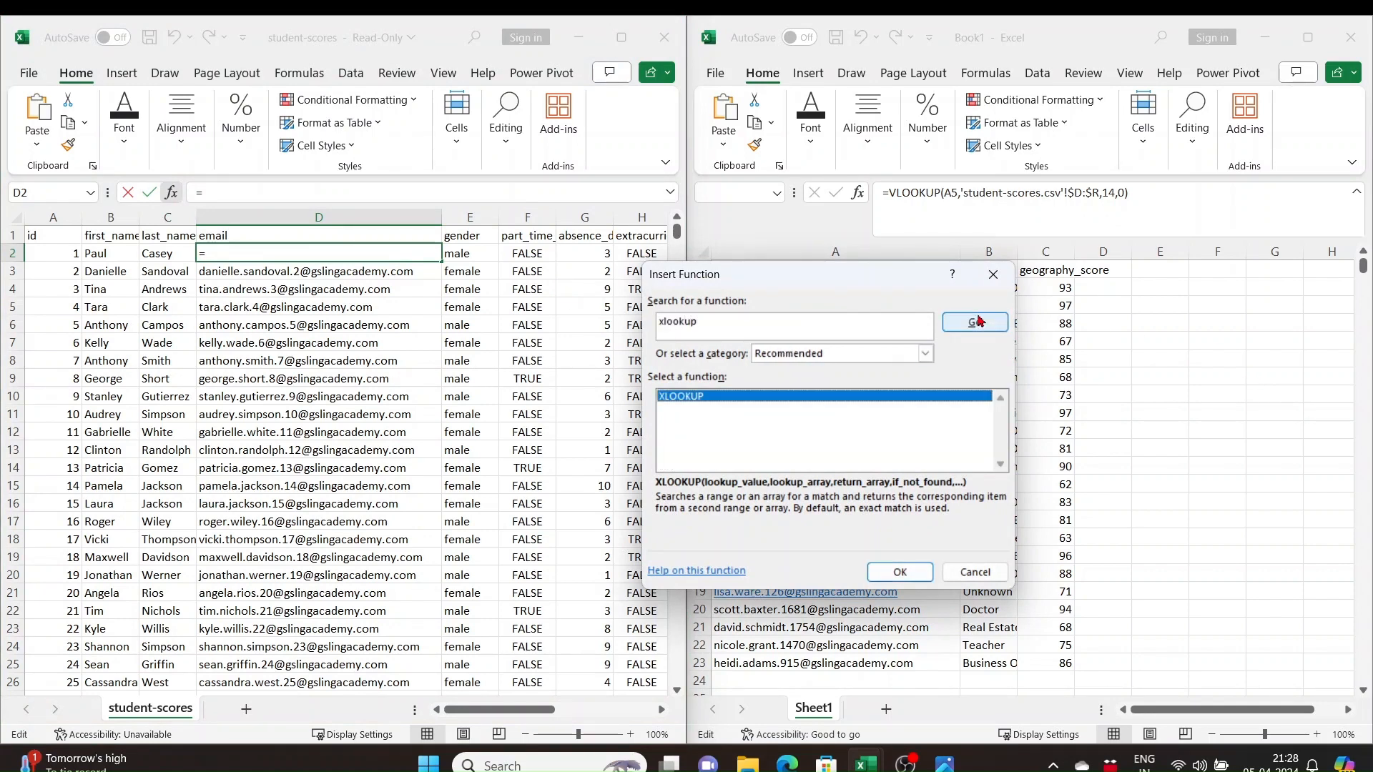
click(921, 574)
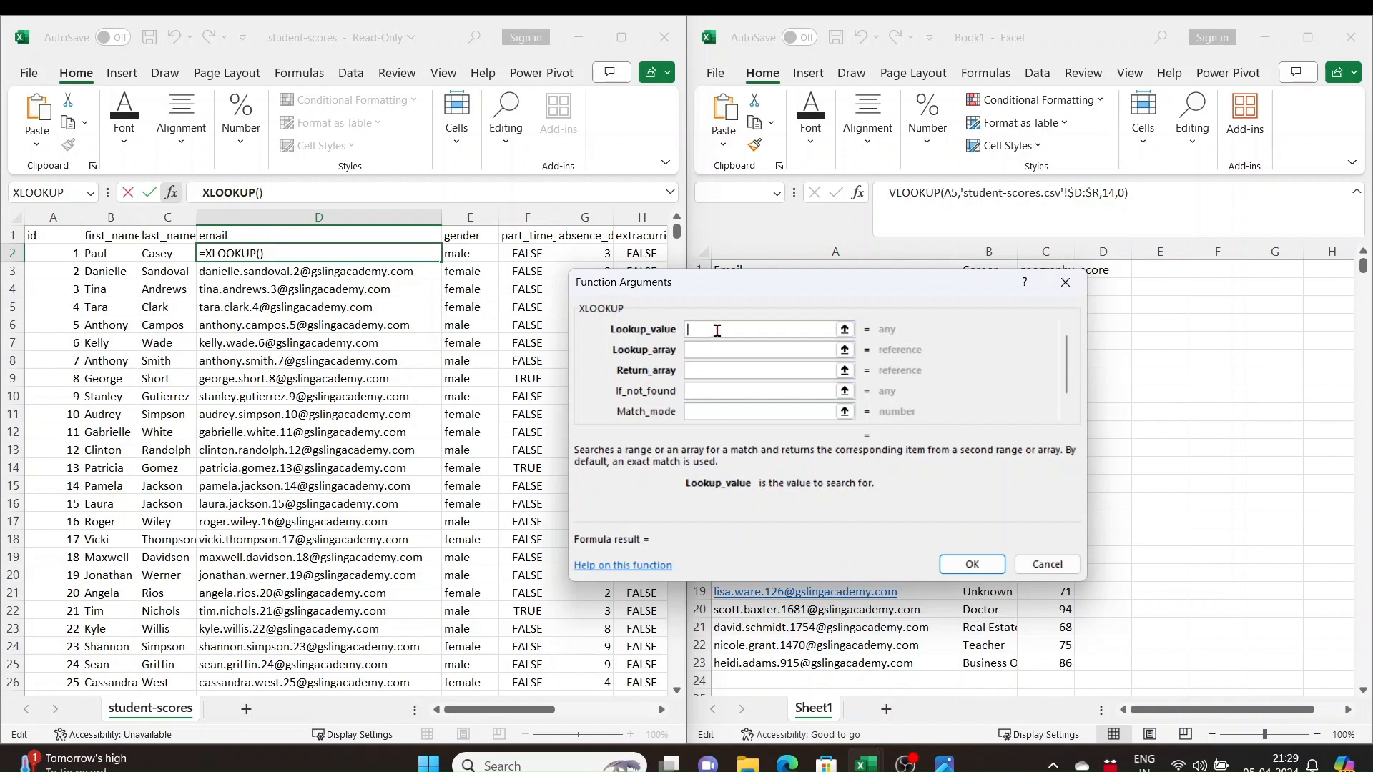
click(708, 350)
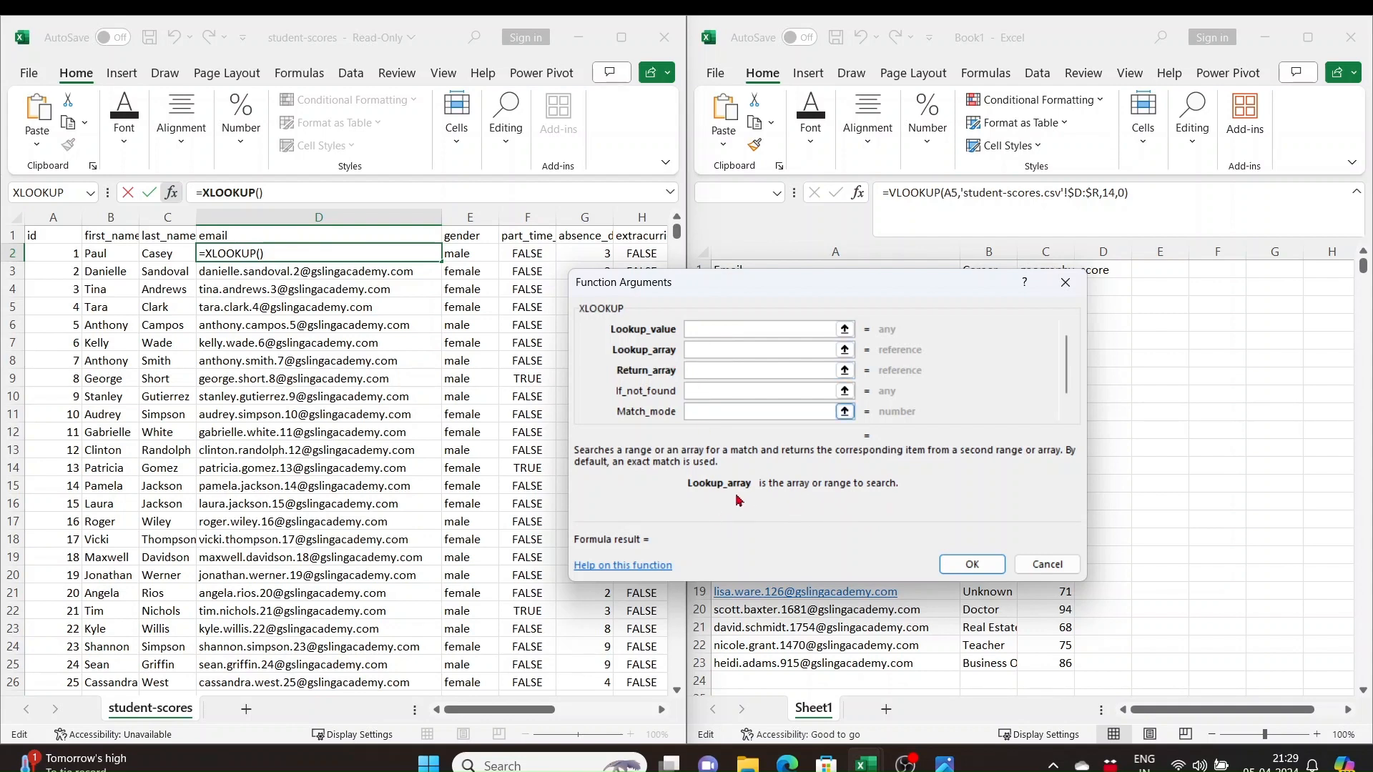
click(725, 372)
click(731, 392)
click(739, 412)
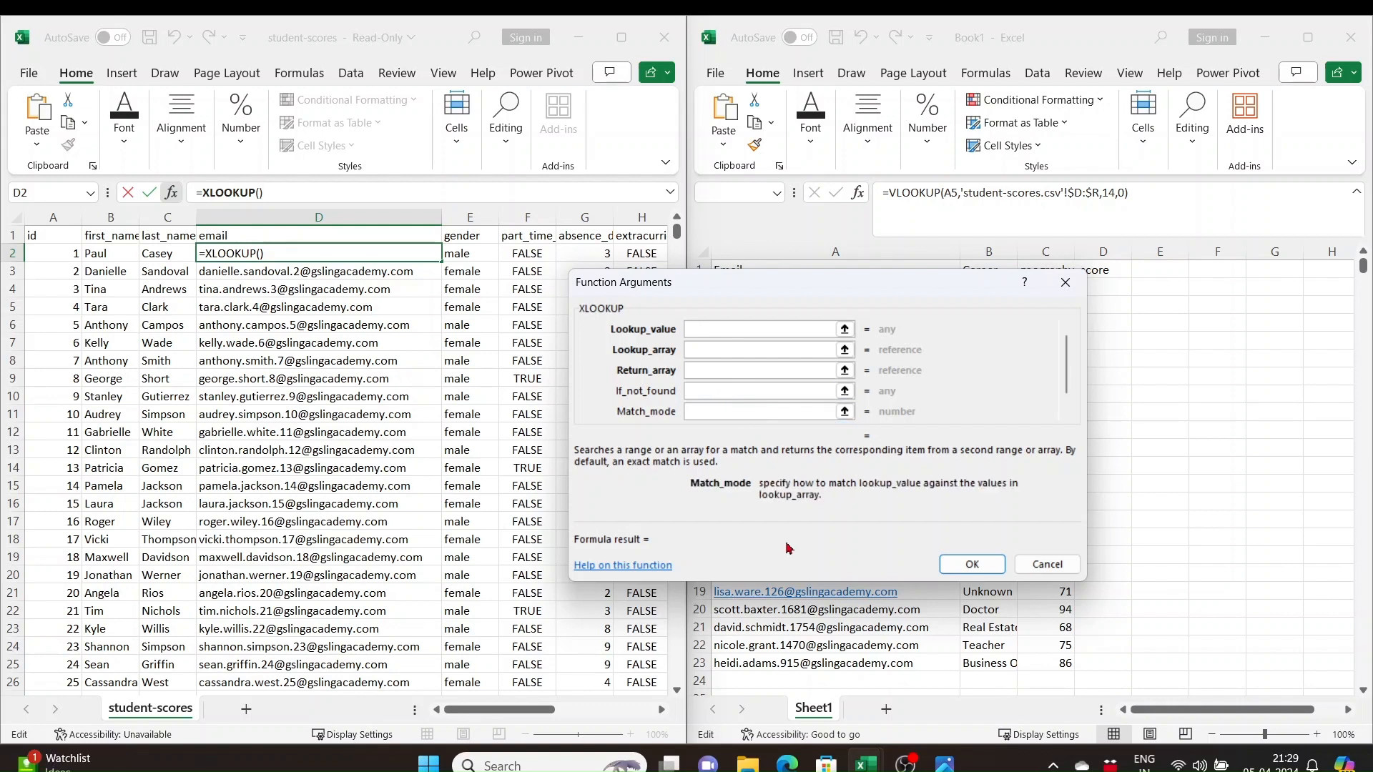
key(Escape)
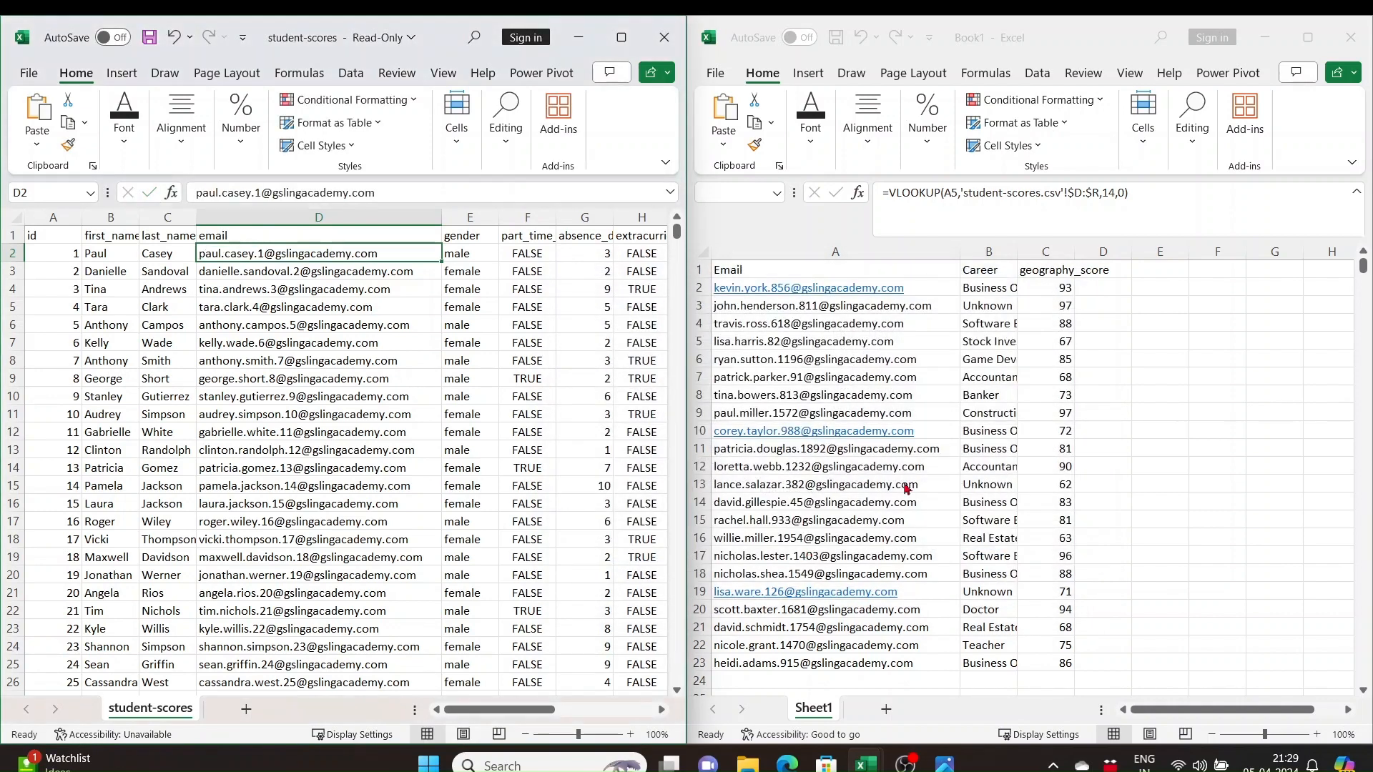
Enter the header First Name in D1 of Book1
click(1127, 269)
text(First)
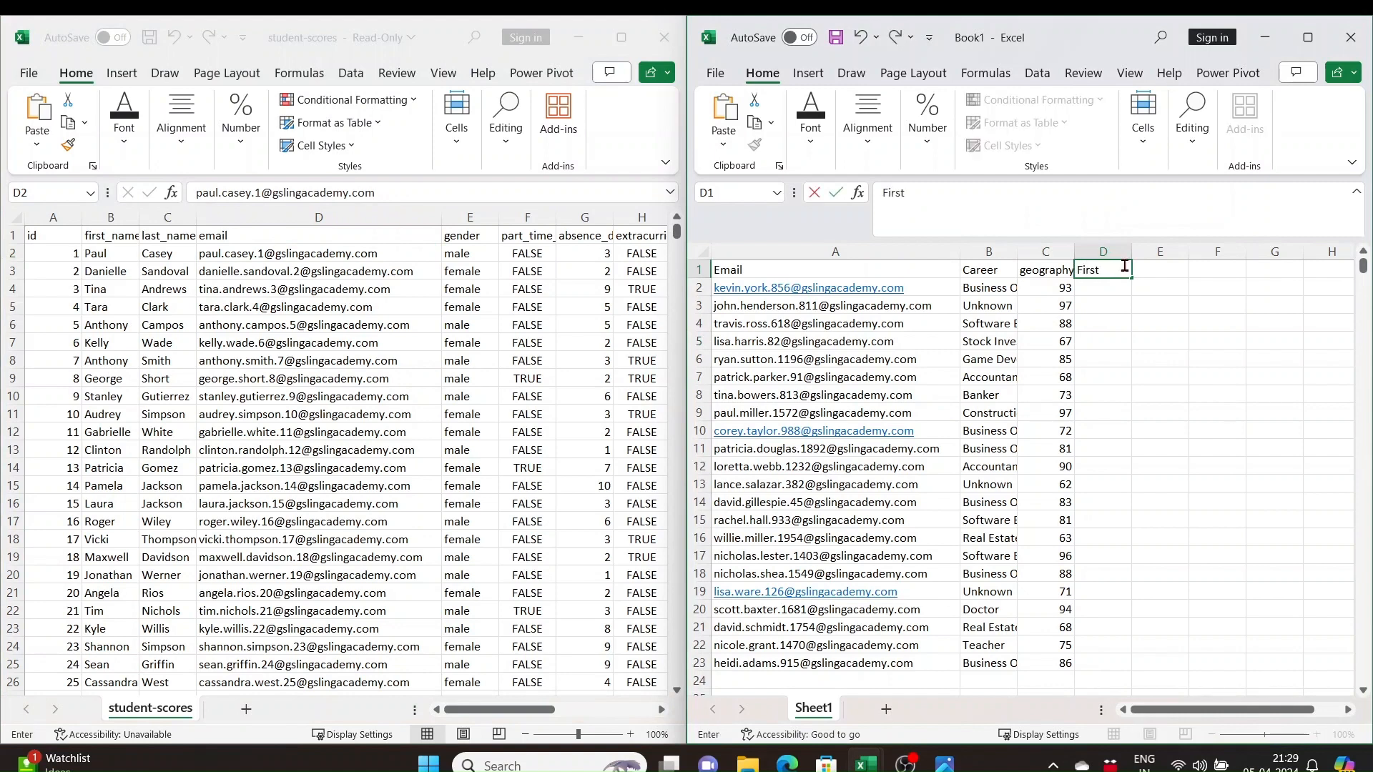
text( Name)
key(Return)
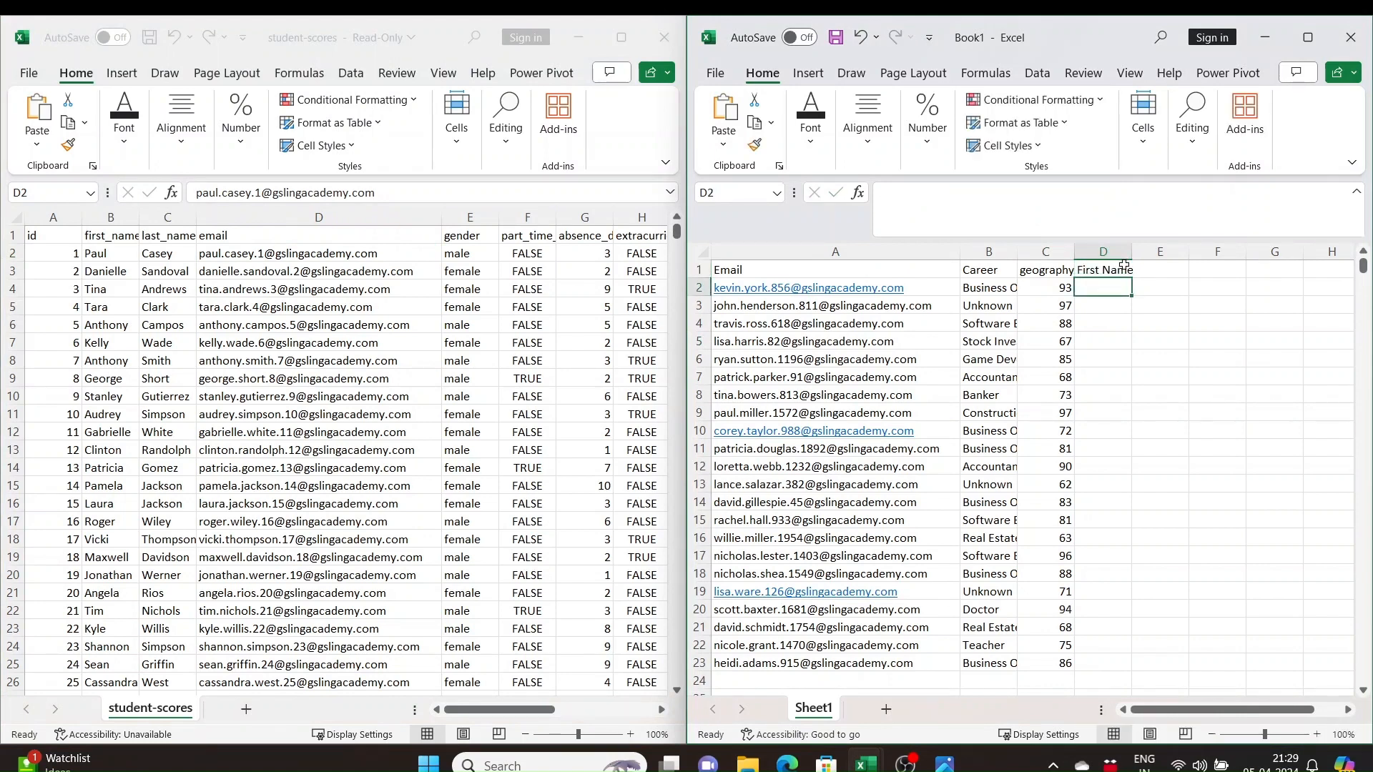
Enter an XLOOKUP in D2 matching A2 against student-scores column D, returning column B with match mode 0, and fill it down to D23
text(=xl)
key(Tab)
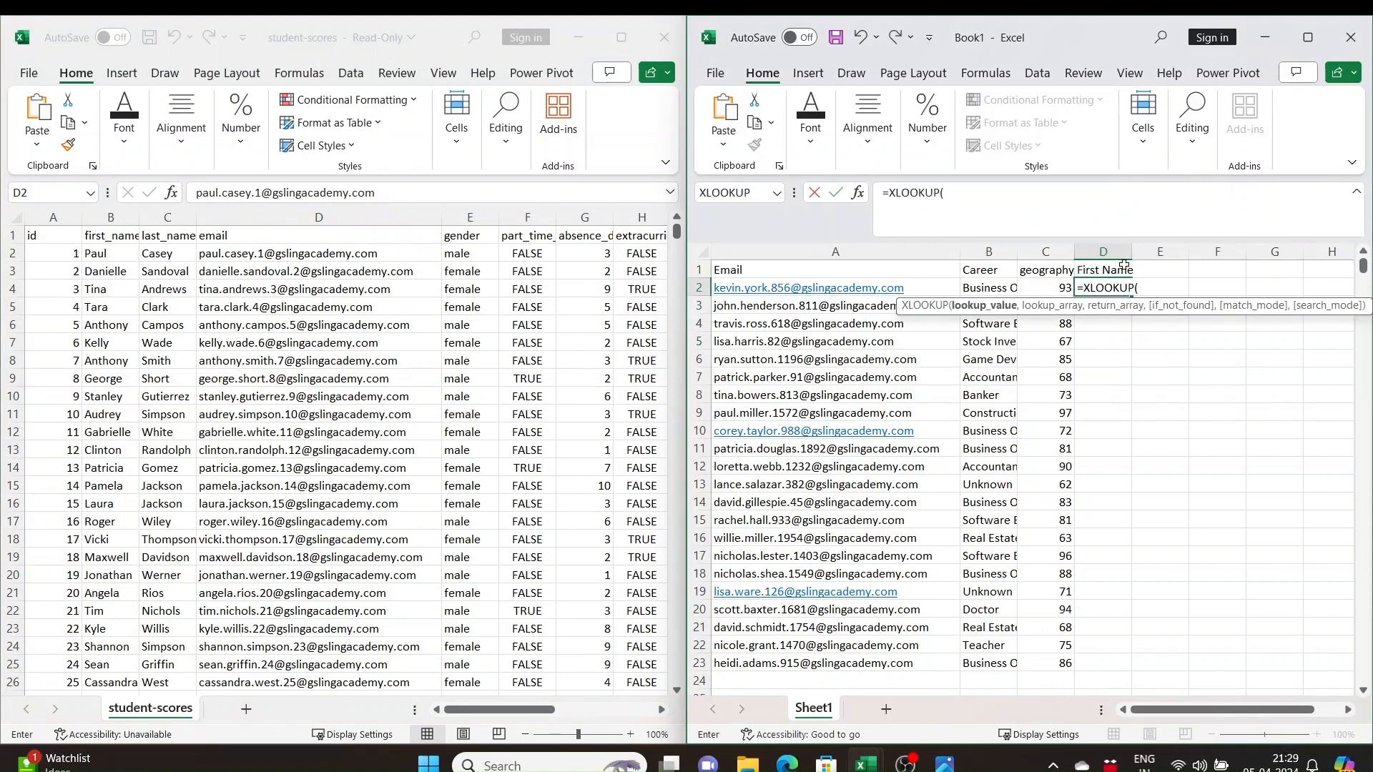
click(936, 285)
text(,)
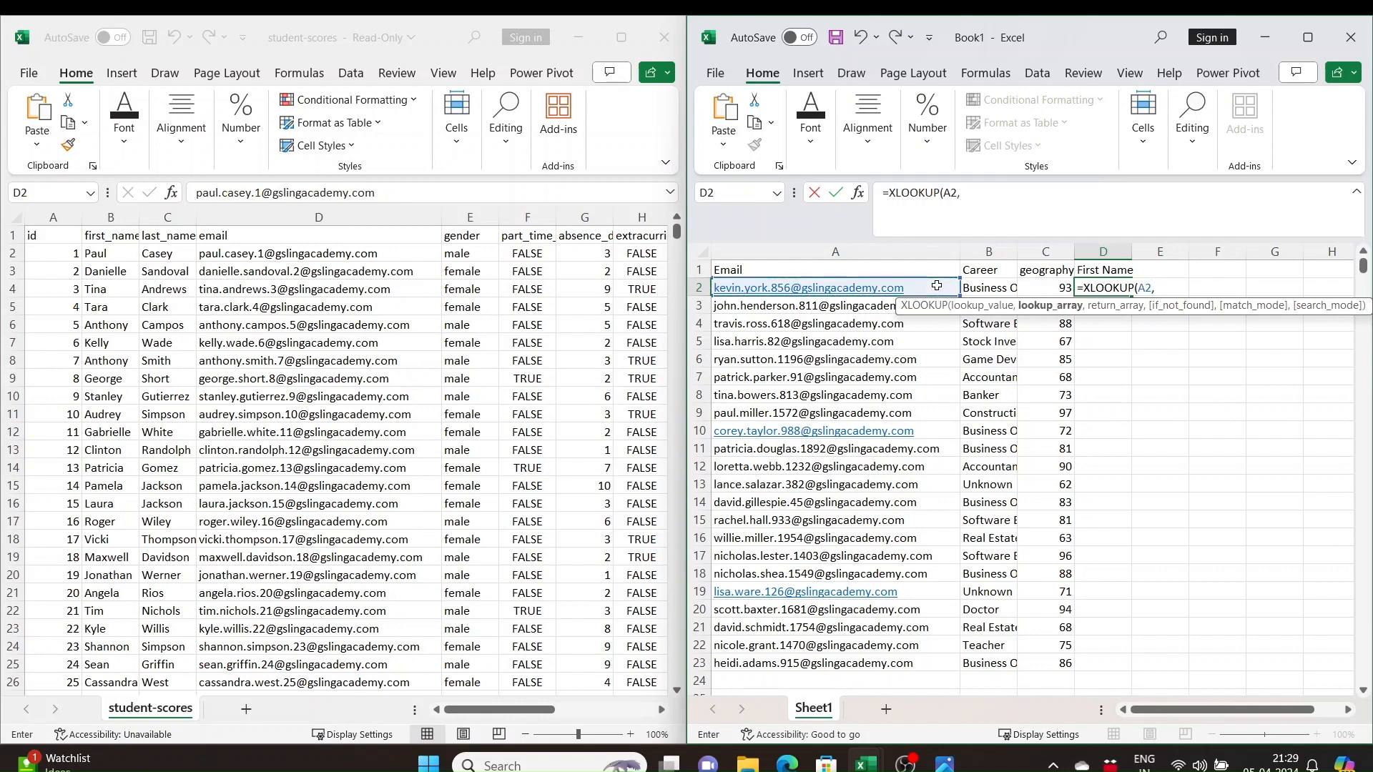
click(312, 218)
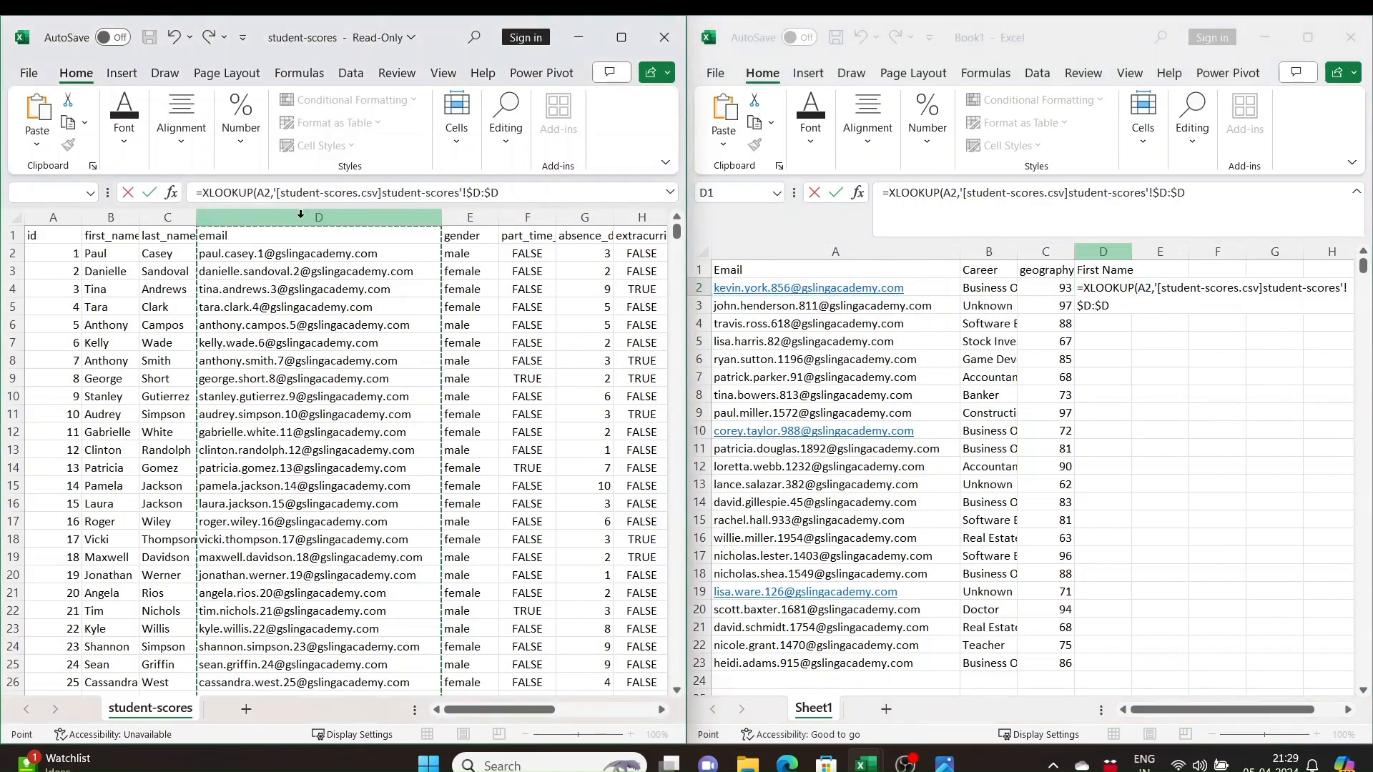
text(,)
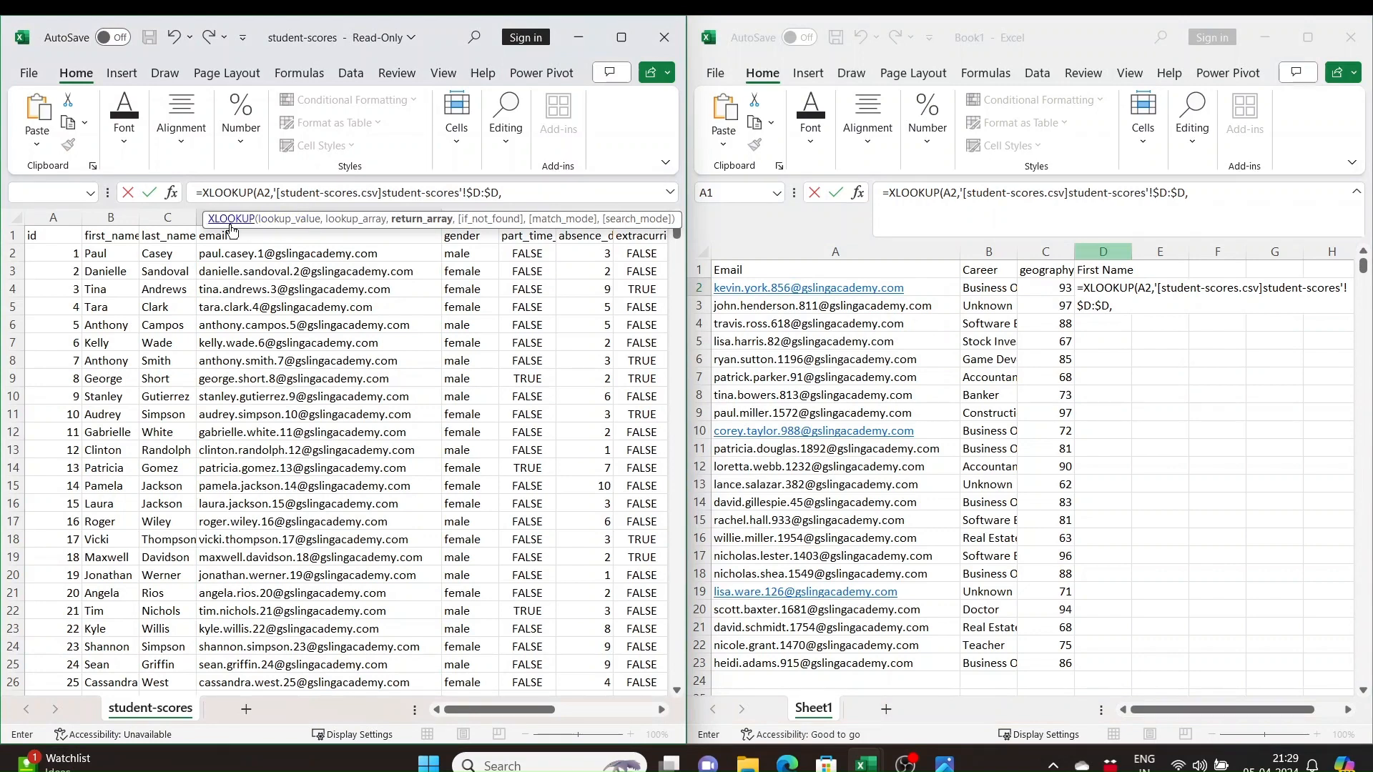
click(107, 216)
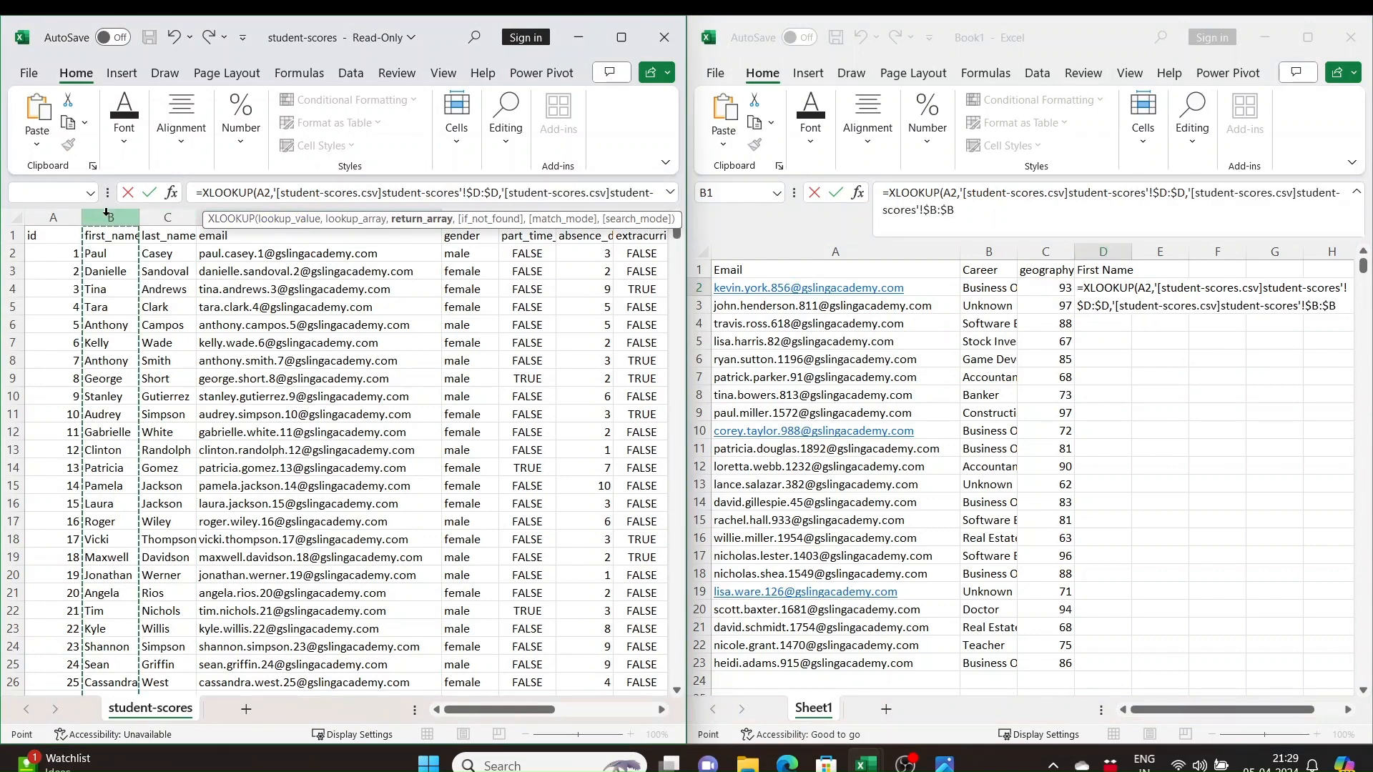
text(,,)
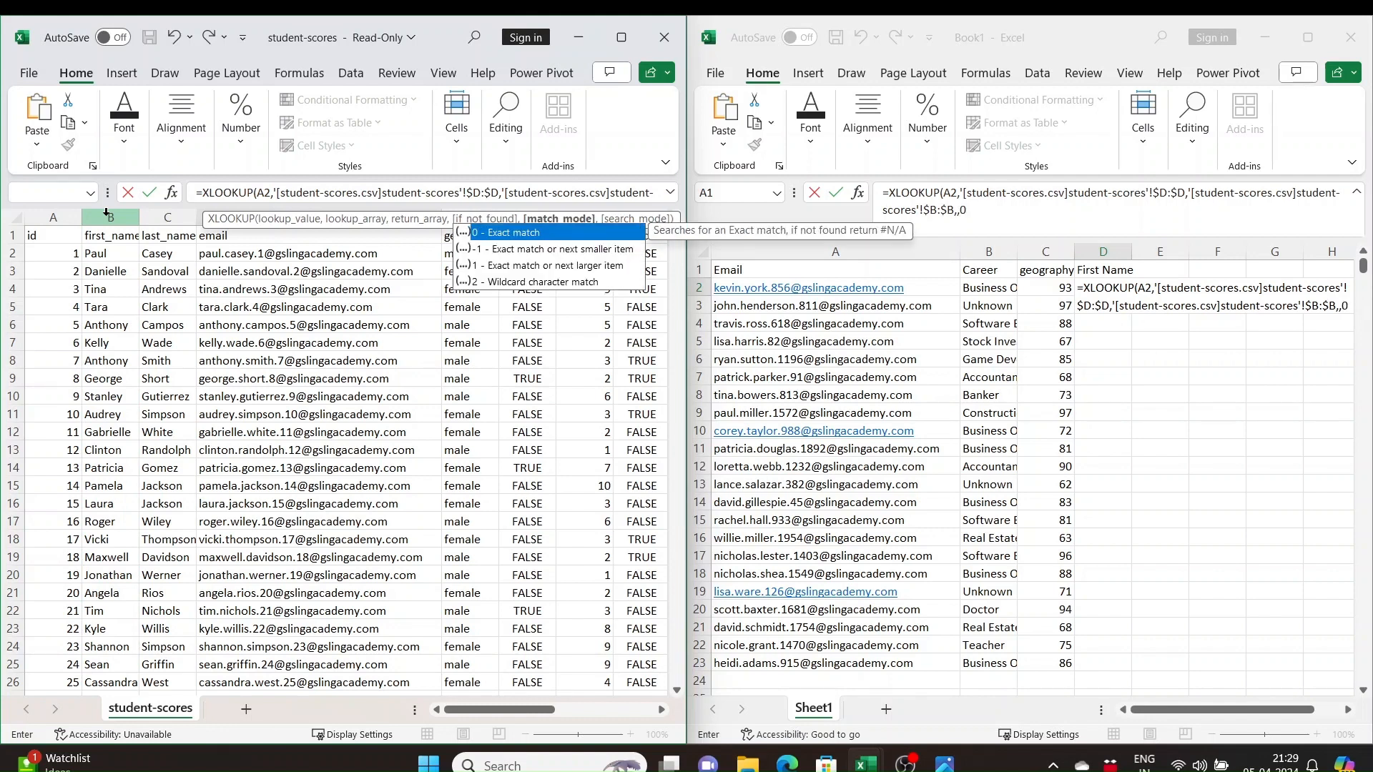
text())
key(Return)
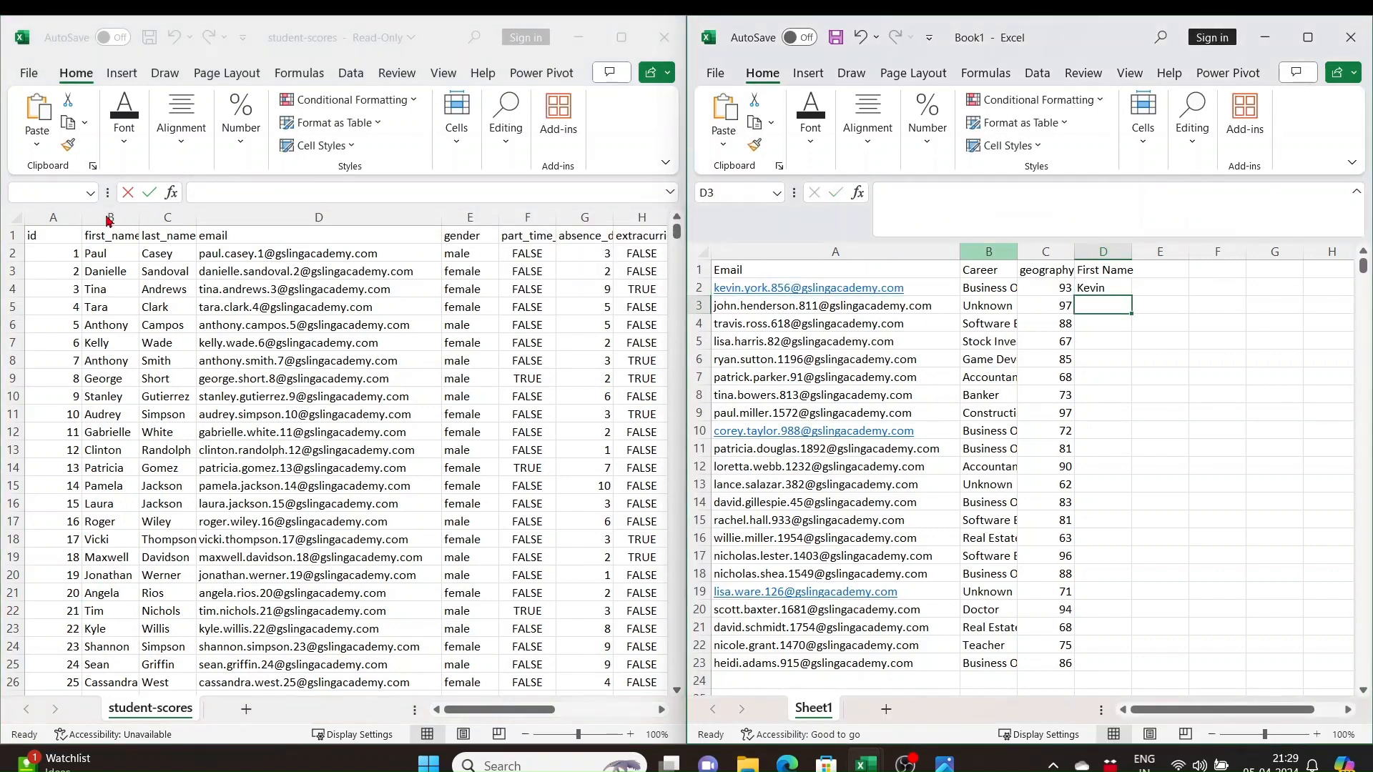
click(1104, 290)
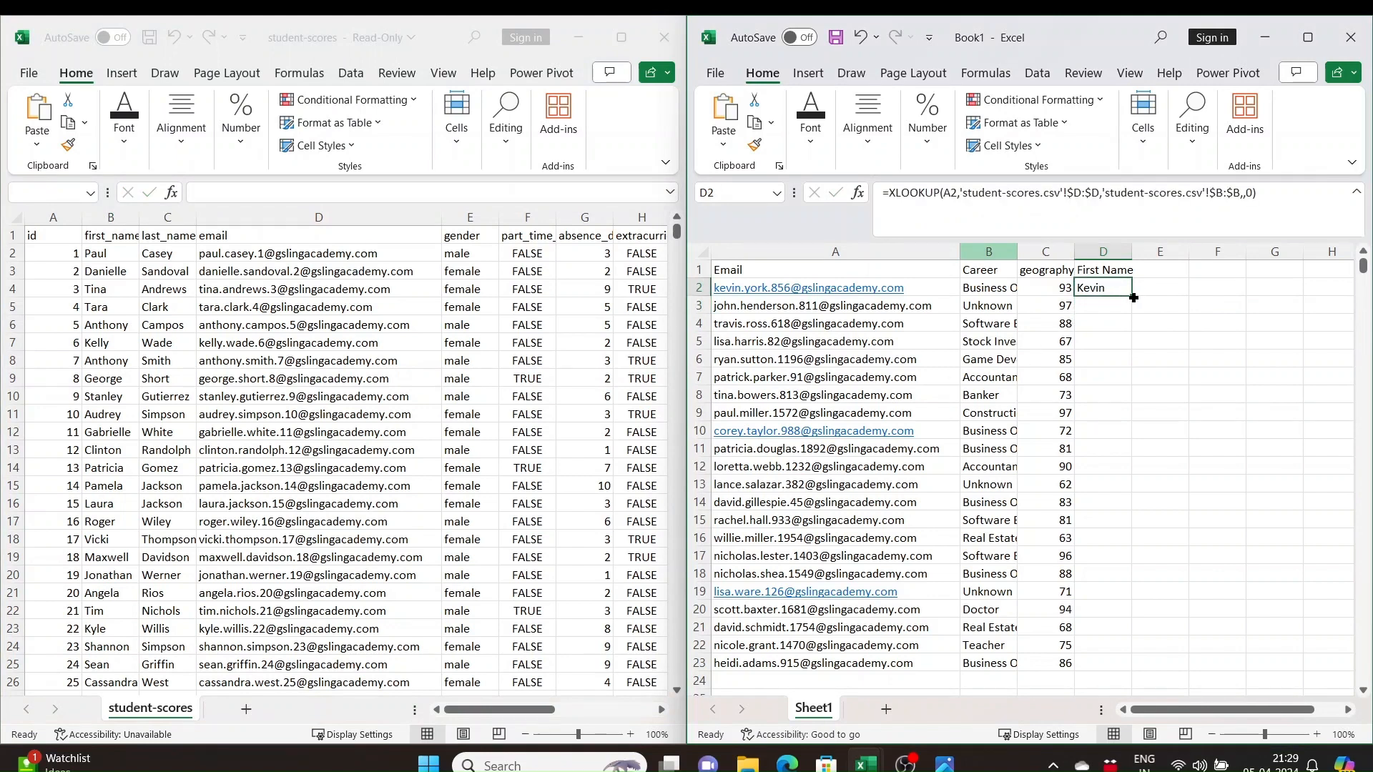
drag(1132, 296, 1119, 664)
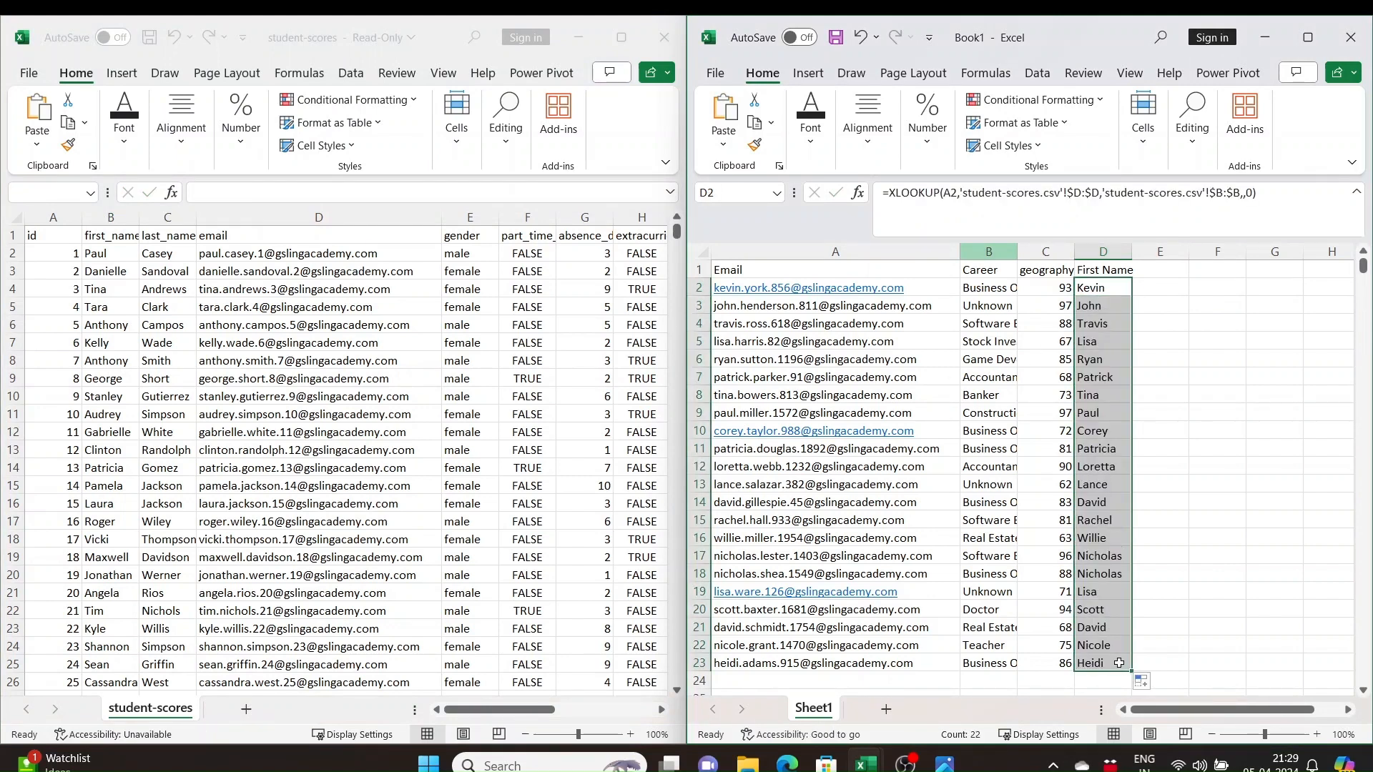
Enter the header Last Name in E1 of Book1
click(1166, 267)
text(La)
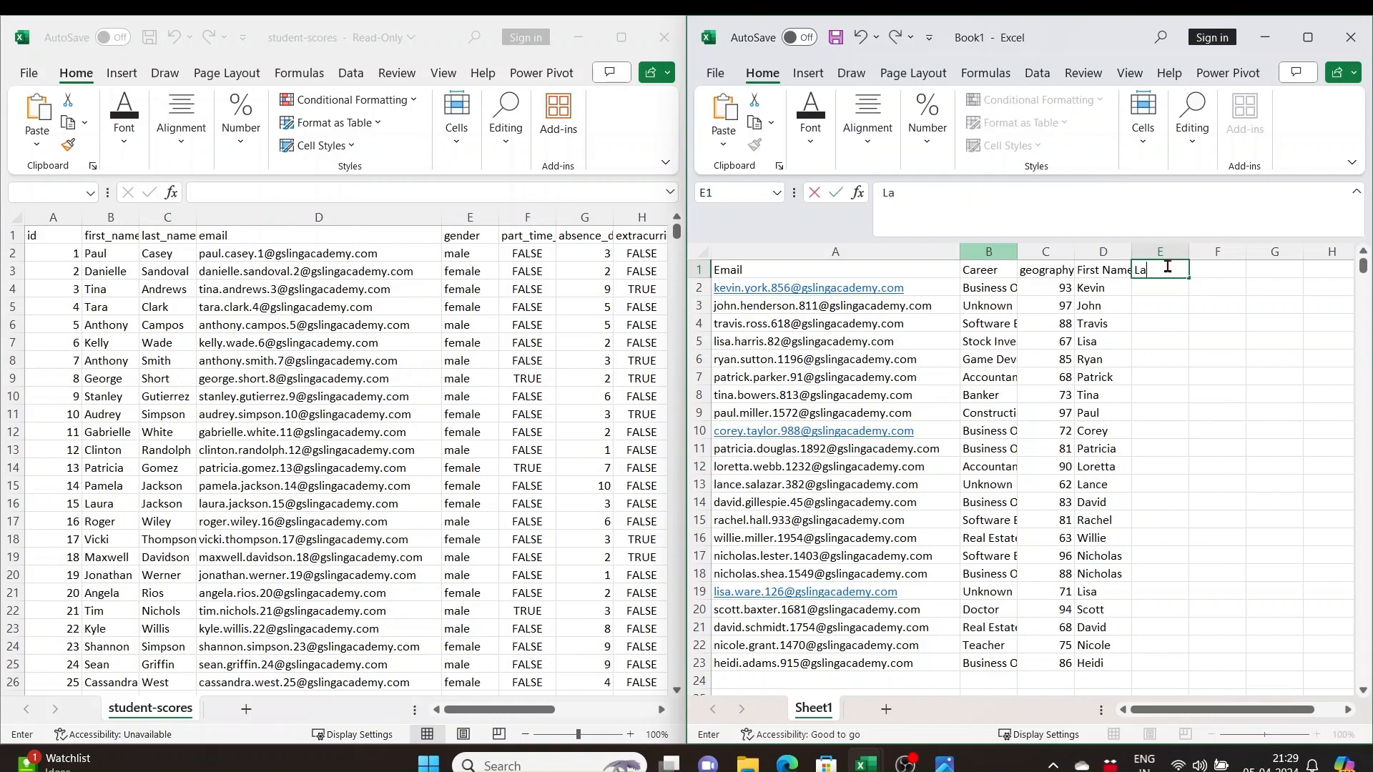
text(st Name)
key(Return)
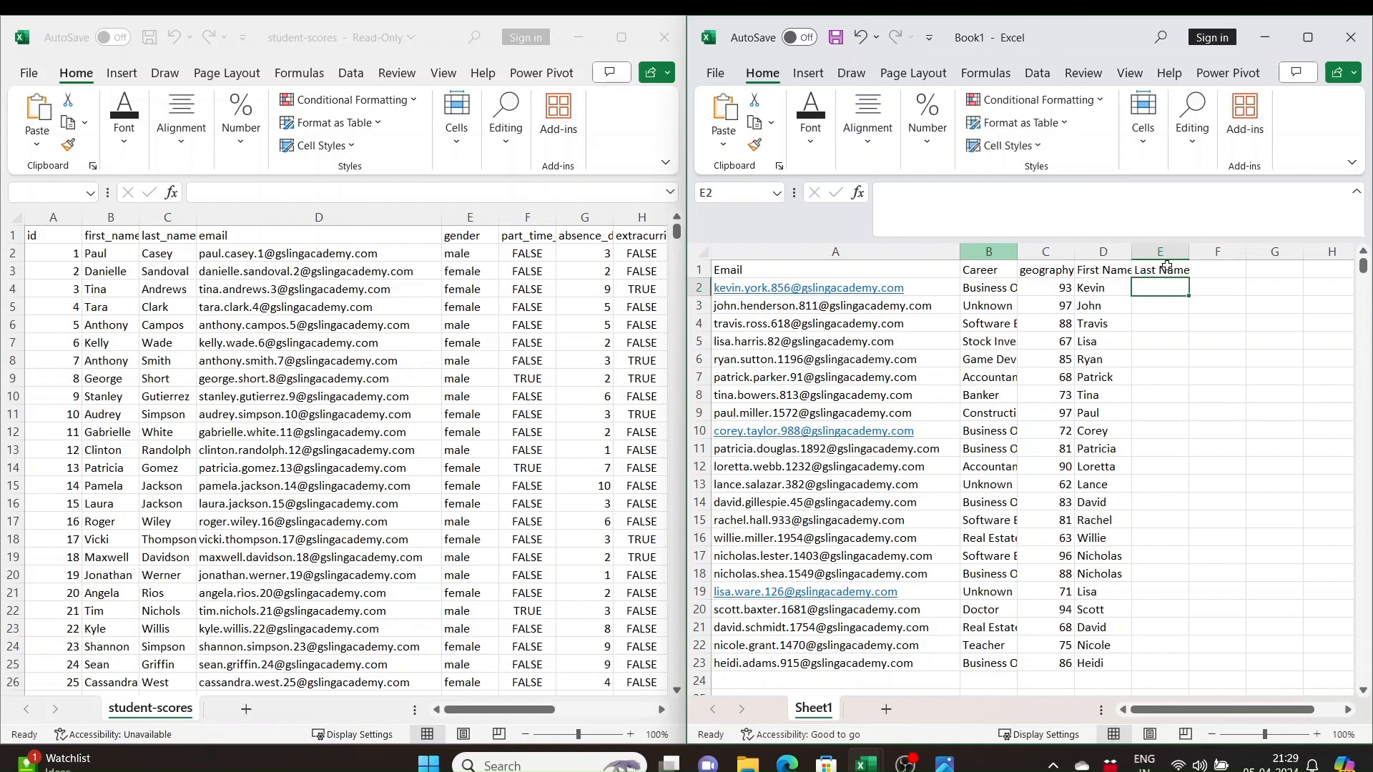
Enter an XLOOKUP in E2 of Book1 matching A2 against student-scores column D, returning column C with if_not_found empty and match mode 0
text(=XLOOKUP()
click(931, 290)
text(,)
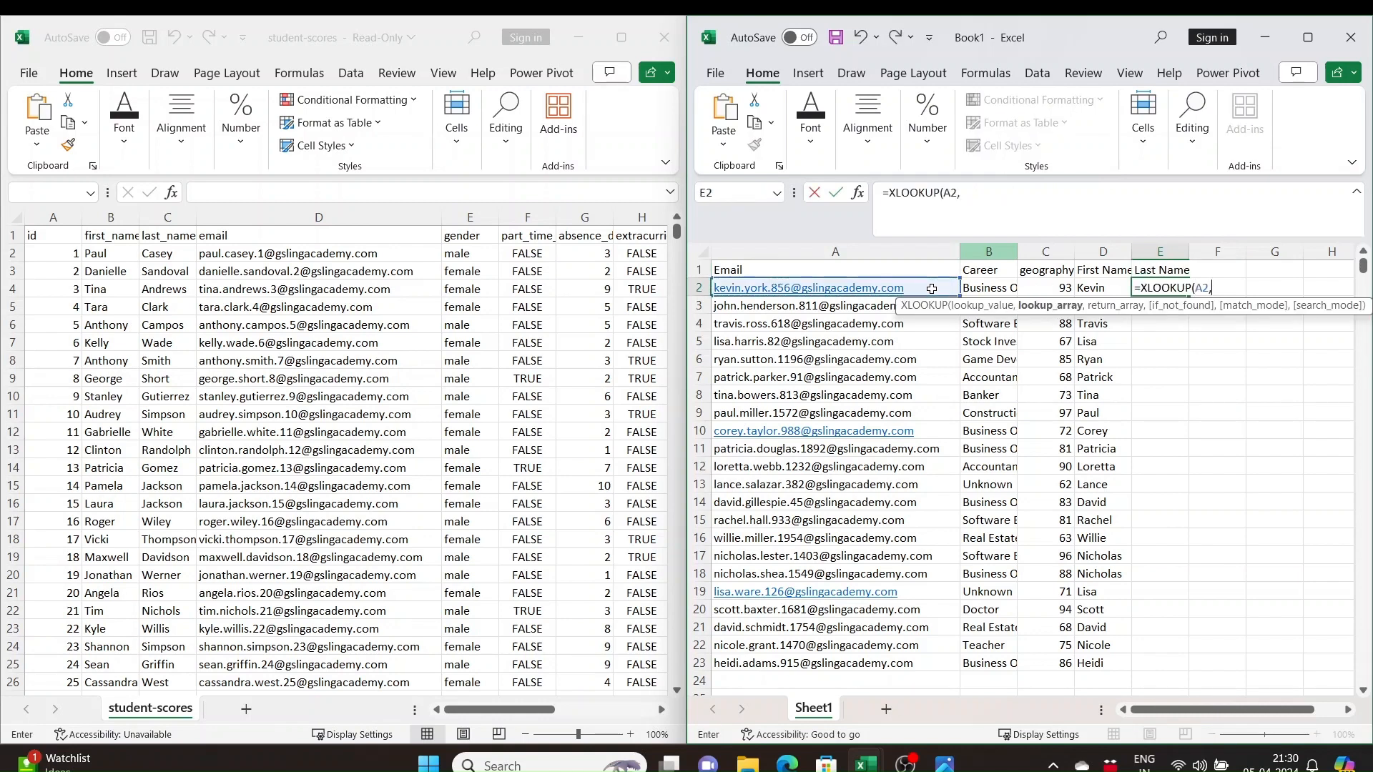
click(360, 217)
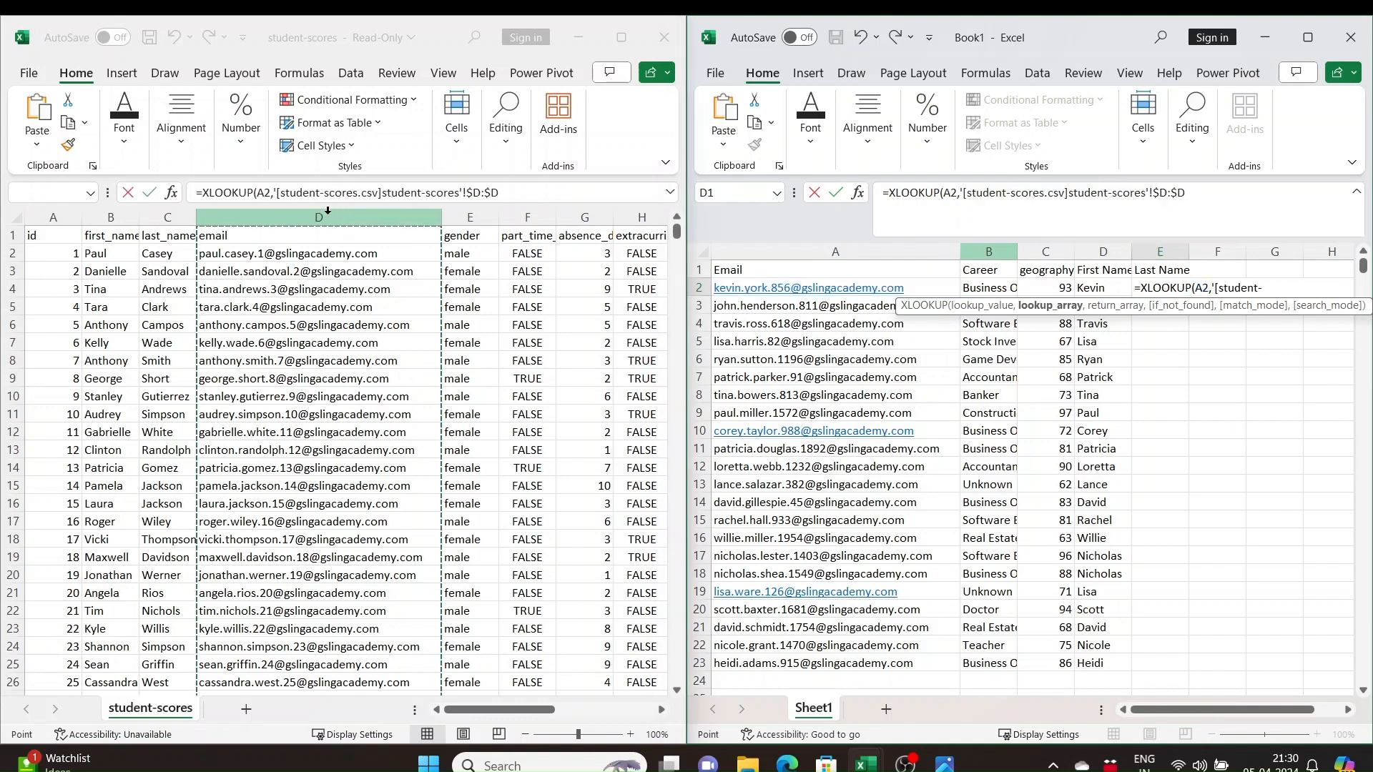
text(,)
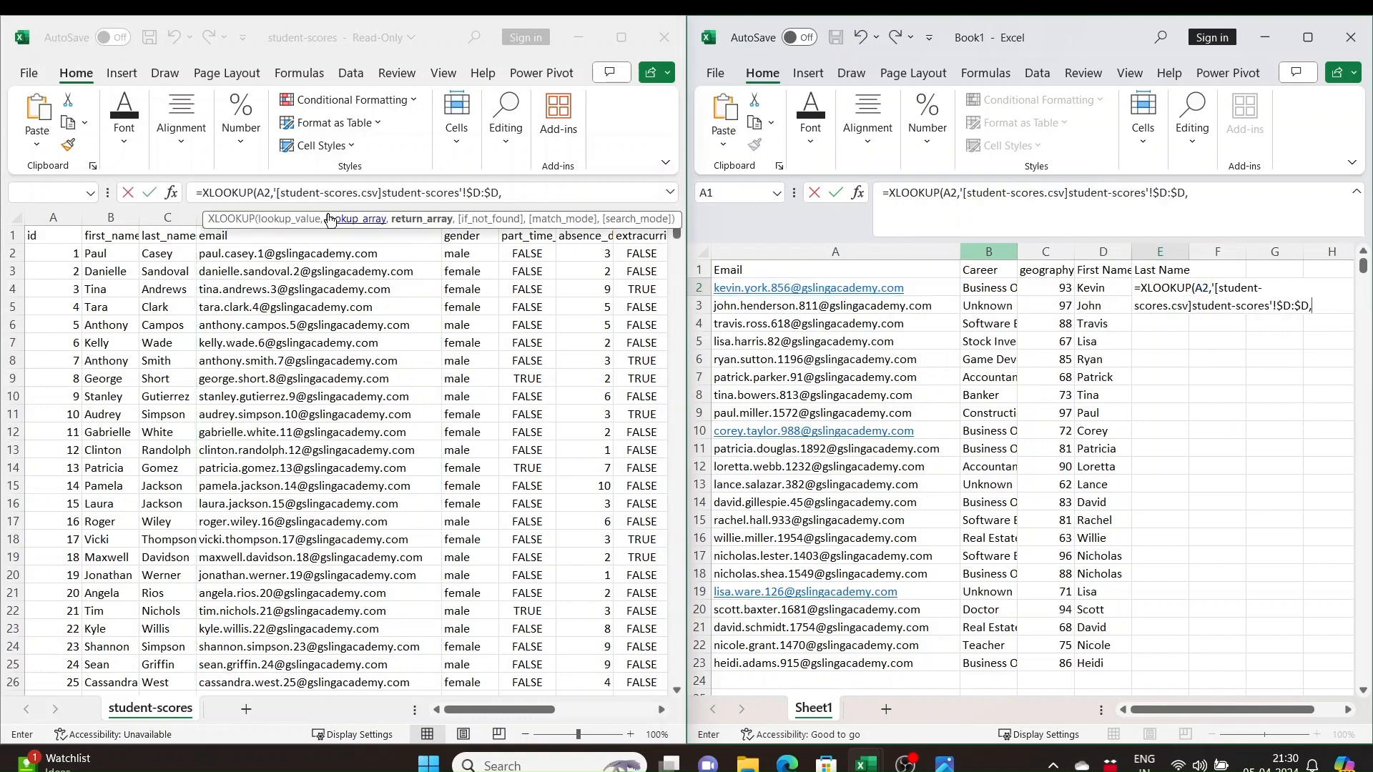
click(175, 214)
text(,)
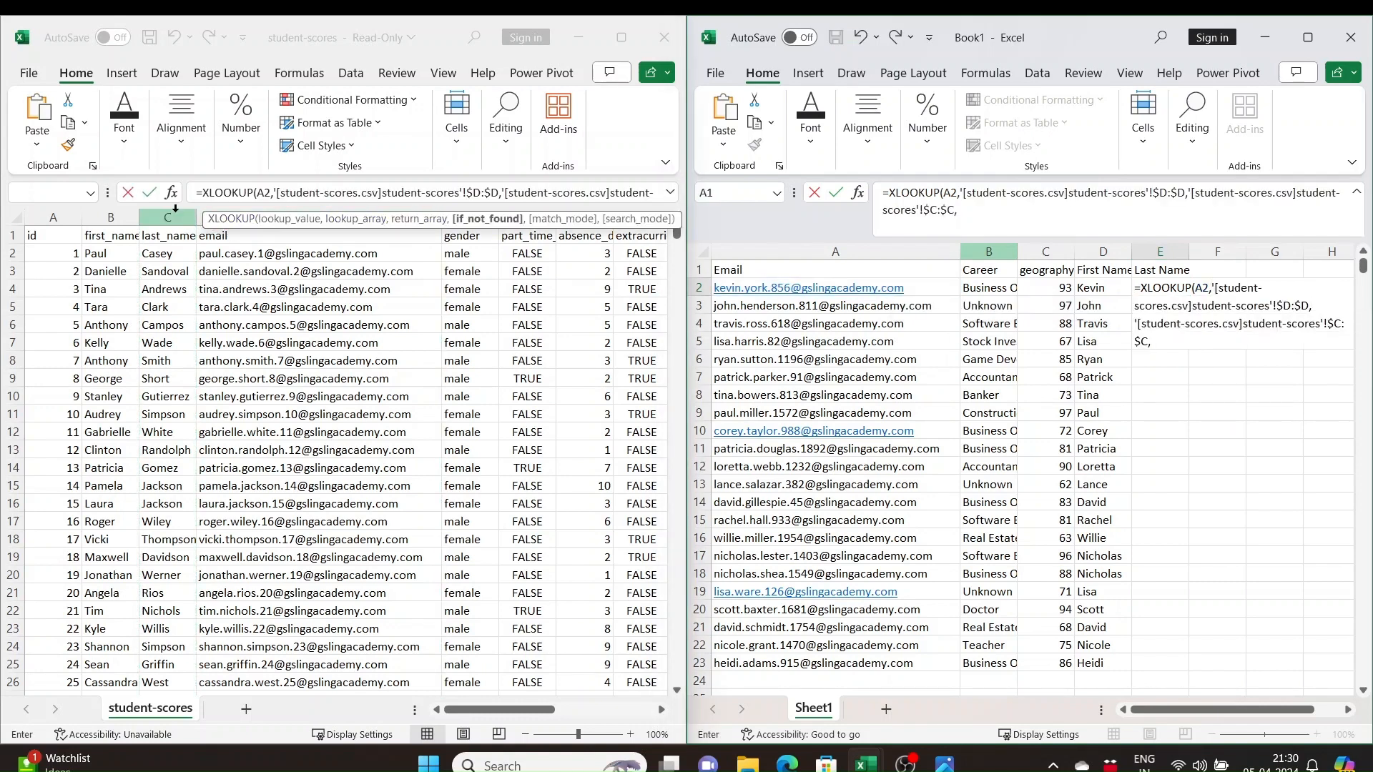
text(,0))
key(Return)
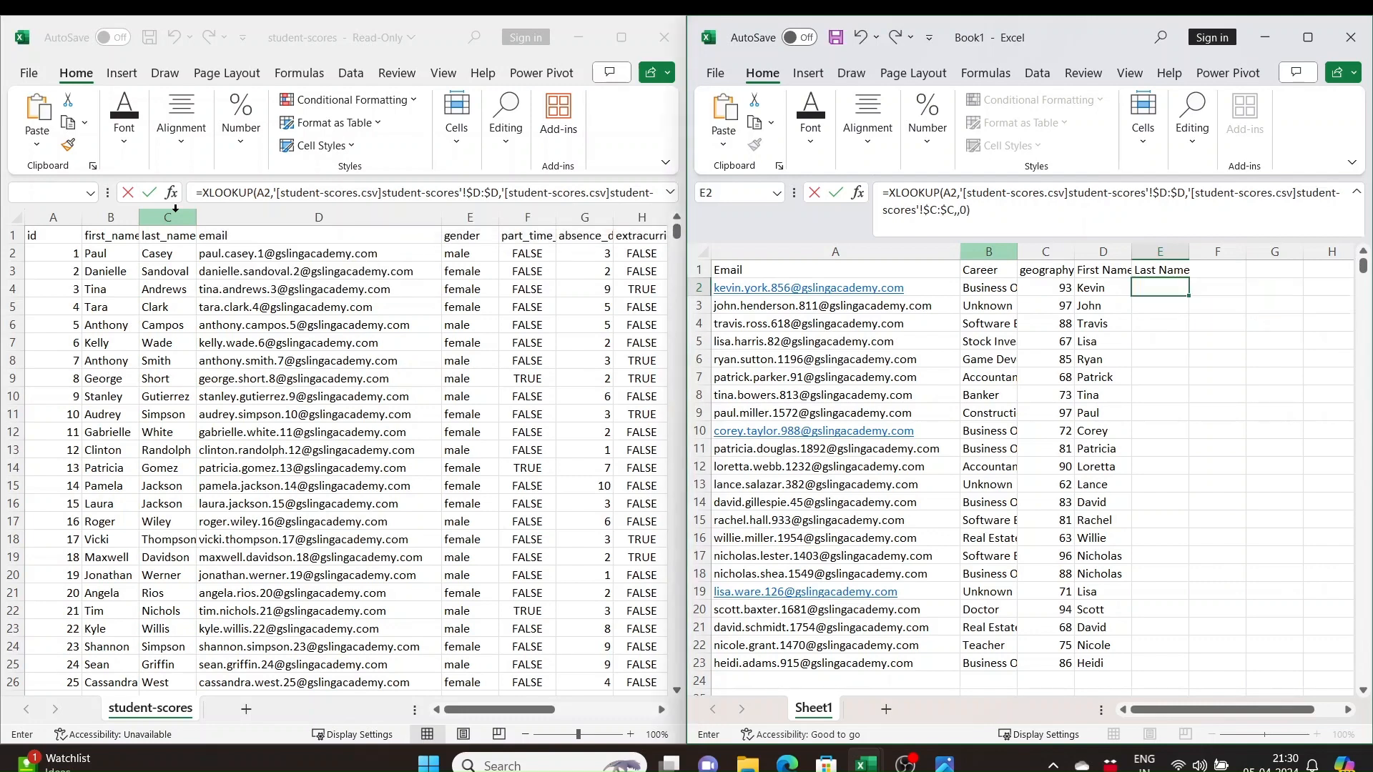
Fill the Last Name formula from E2 down to E23
click(1175, 288)
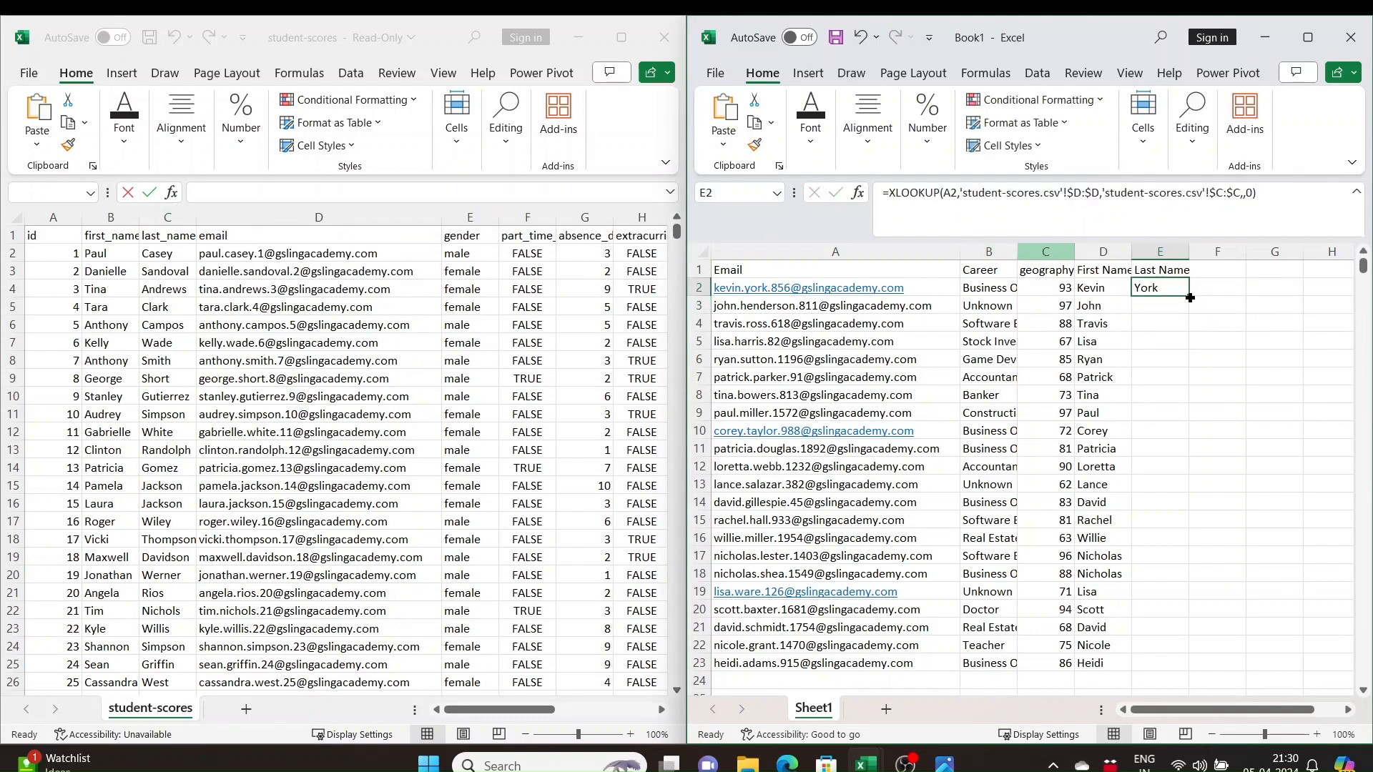
drag(1188, 296, 1189, 668)
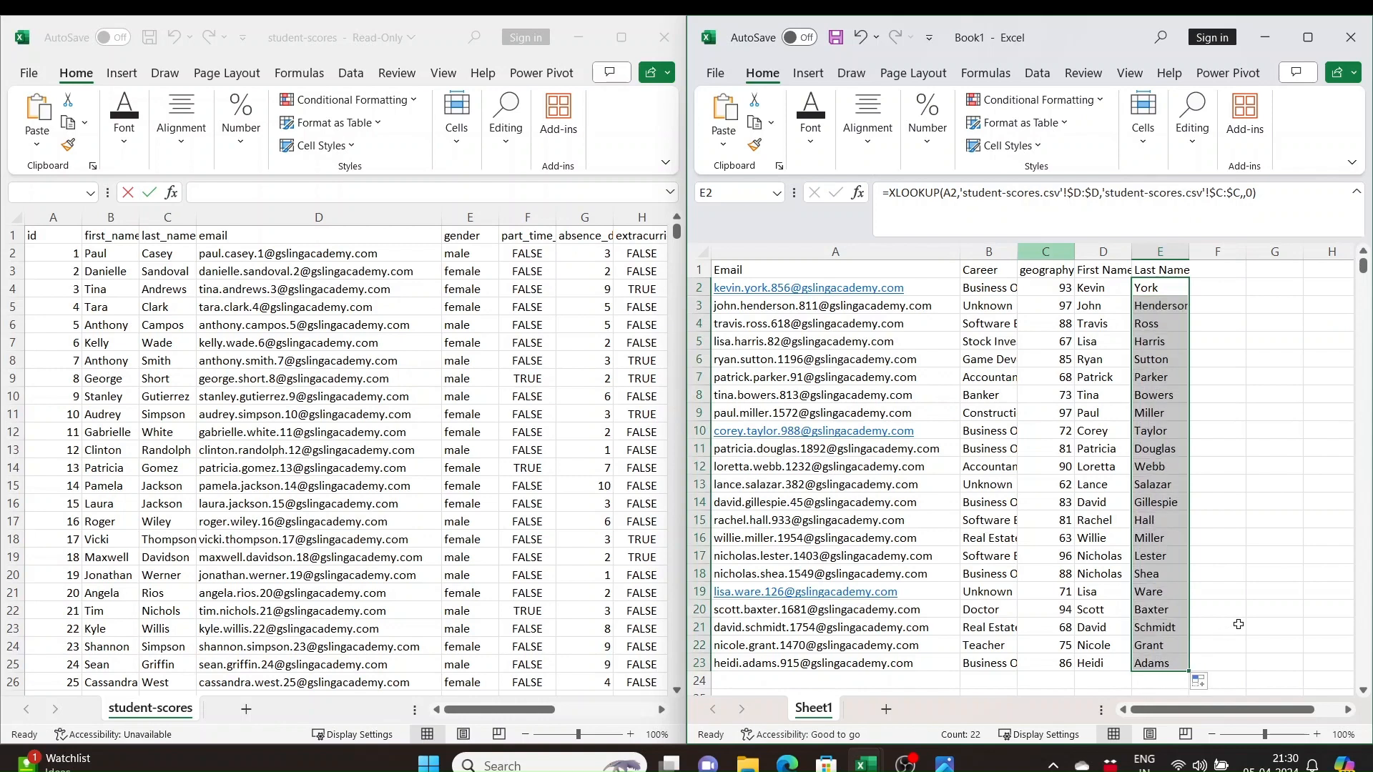
click(1217, 627)
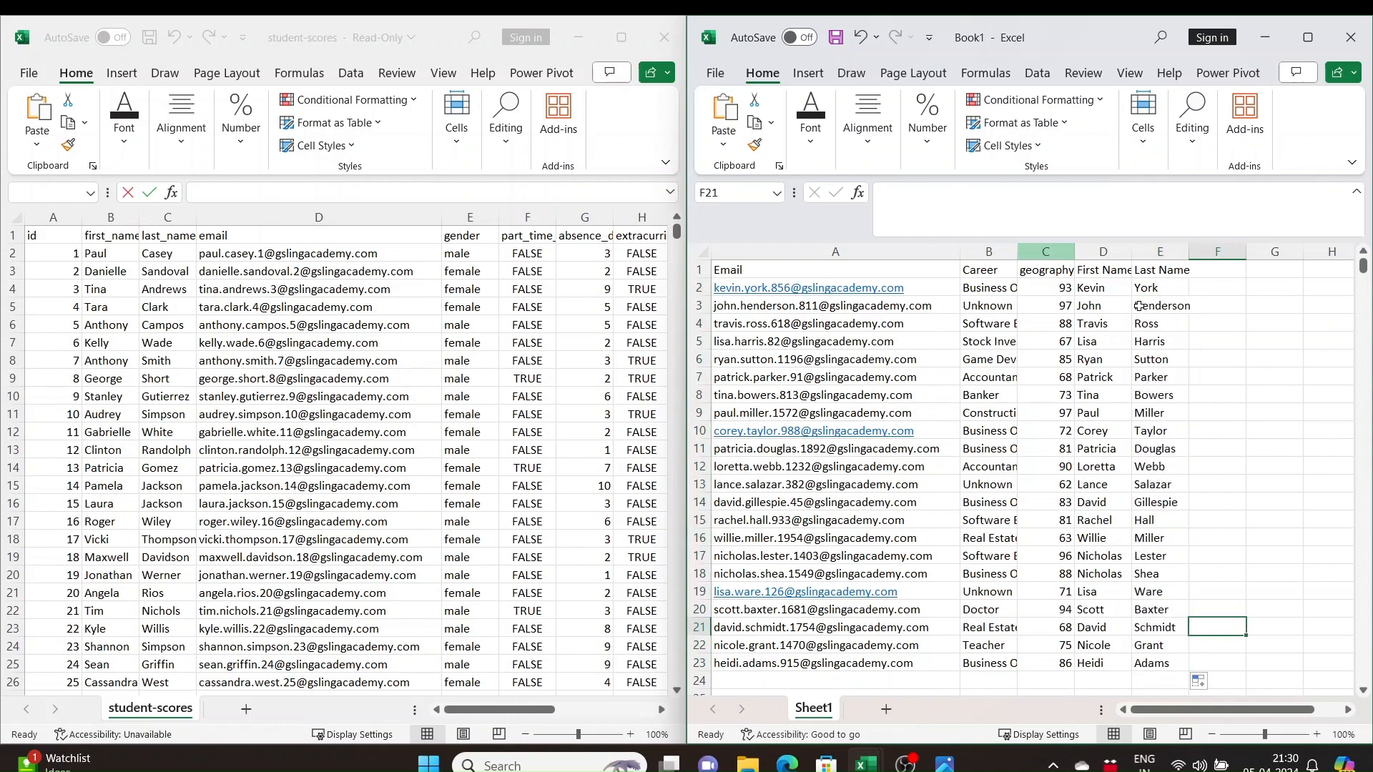